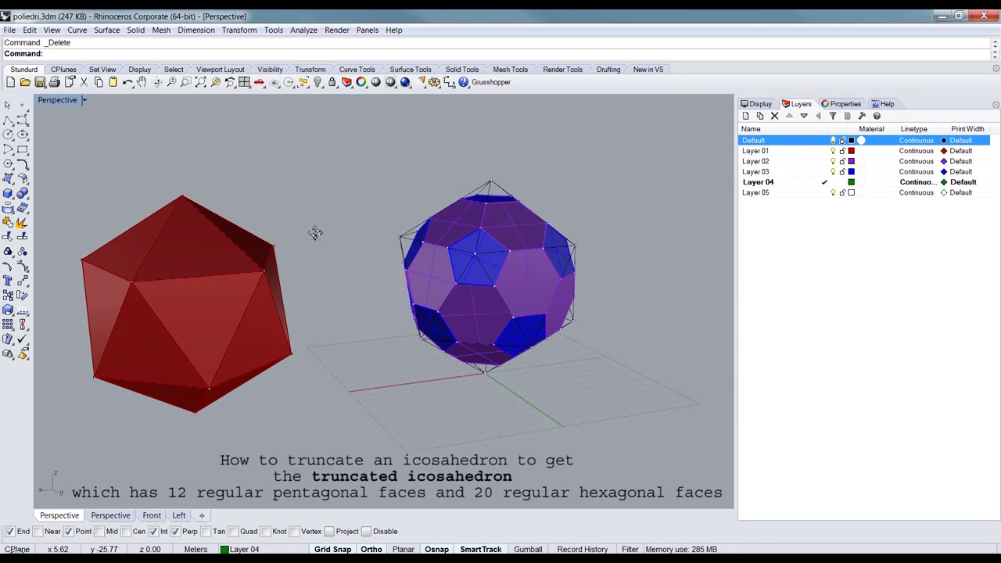
shift+right_drag(315, 243, 362, 242)
scroll(361, 233, up, 2)
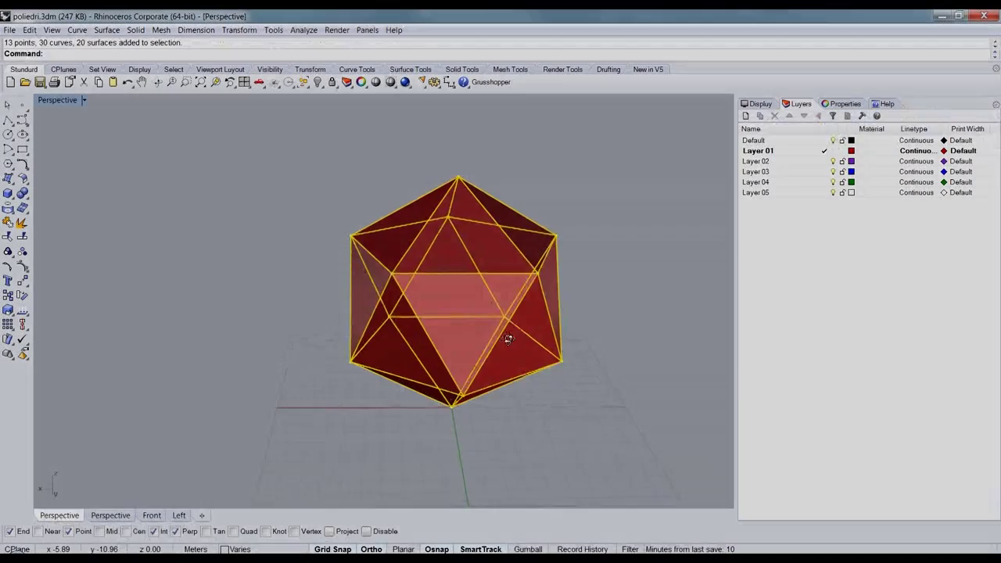
Step: Copy the selected icosahedron with its points, edges and faces to a spot beside the original, parallel to the red axis
right_drag(508, 338, 516, 340)
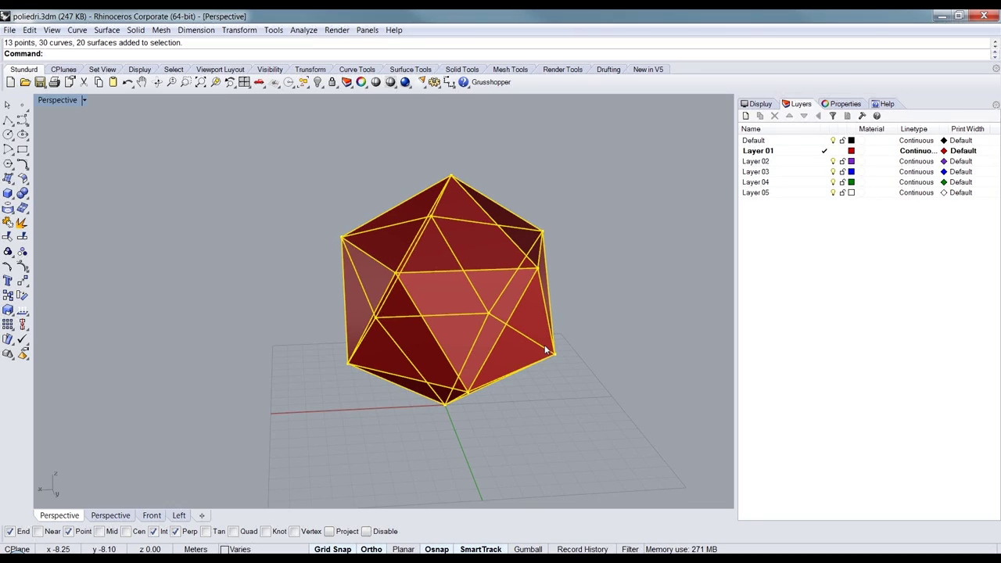
text(y)
key(Return)
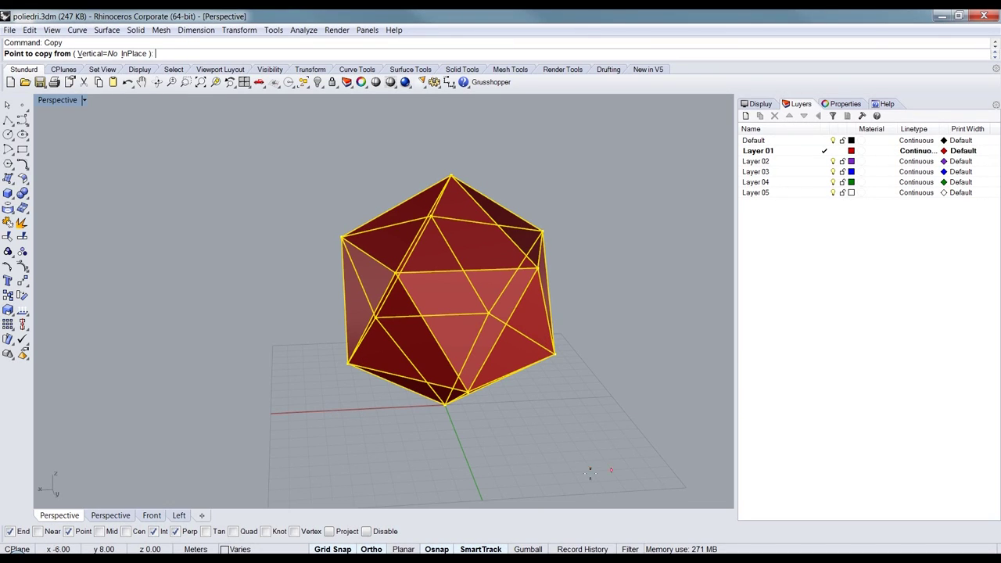
click(684, 488)
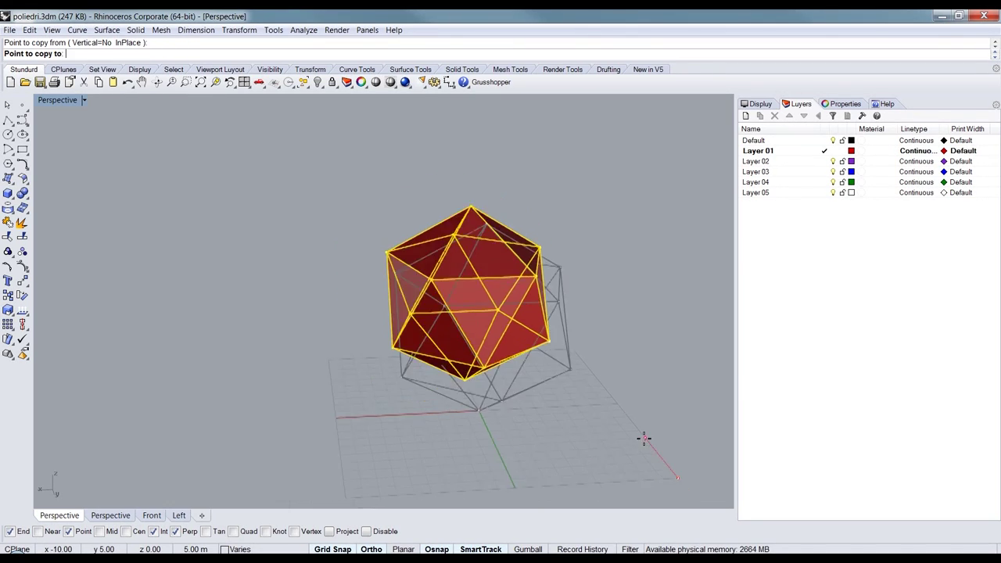
click(405, 486)
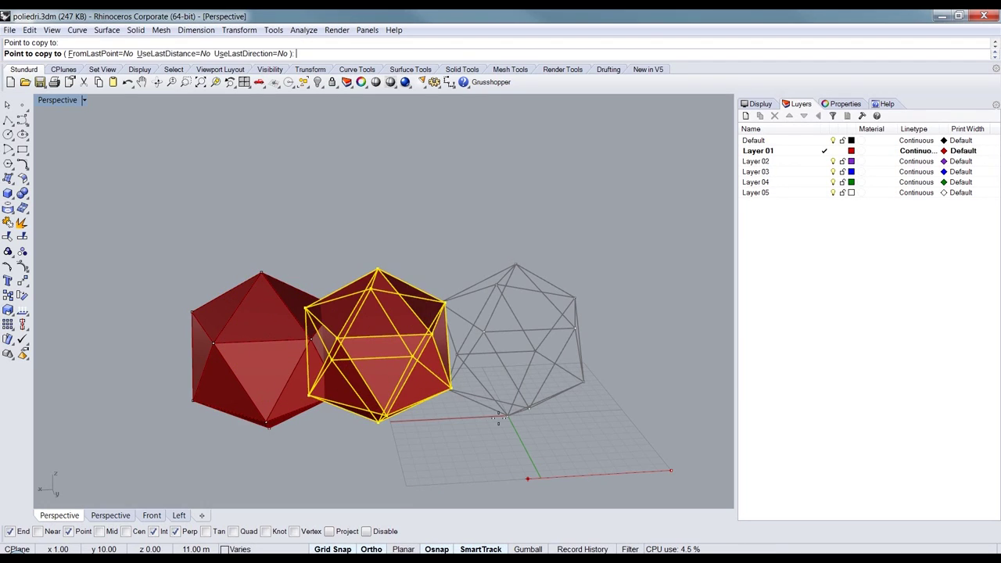
key(Return)
scroll(553, 318, up, 4)
scroll(552, 318, down, 6)
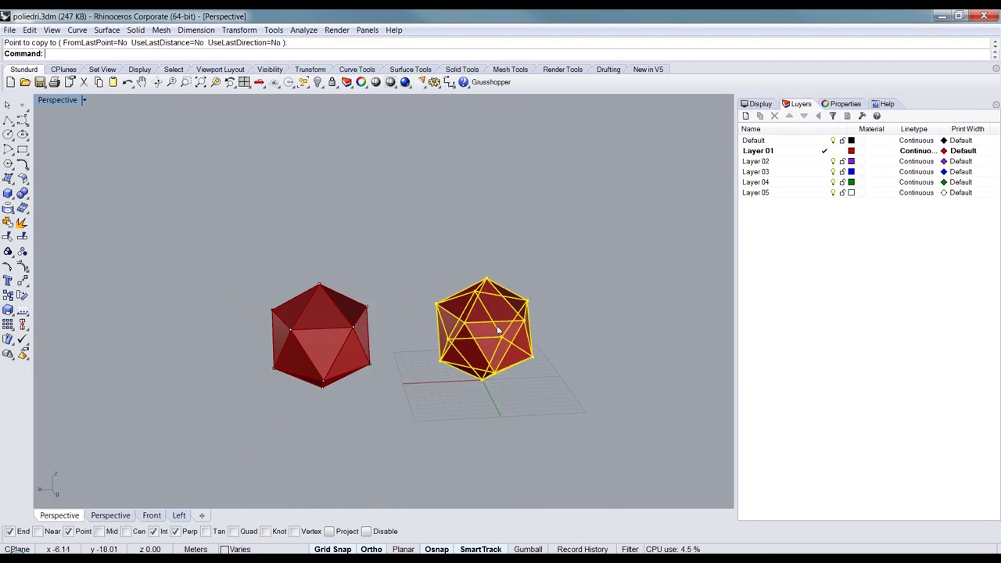
scroll(500, 329, up, 6)
click(603, 278)
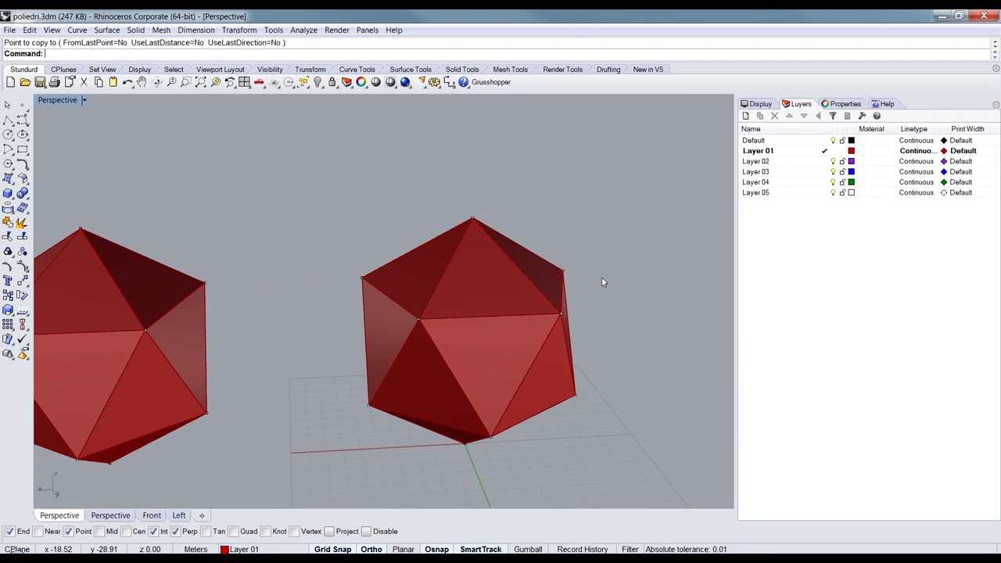
Step: Make Layer 02 the current layer and hide Layer 01
click(826, 161)
click(833, 151)
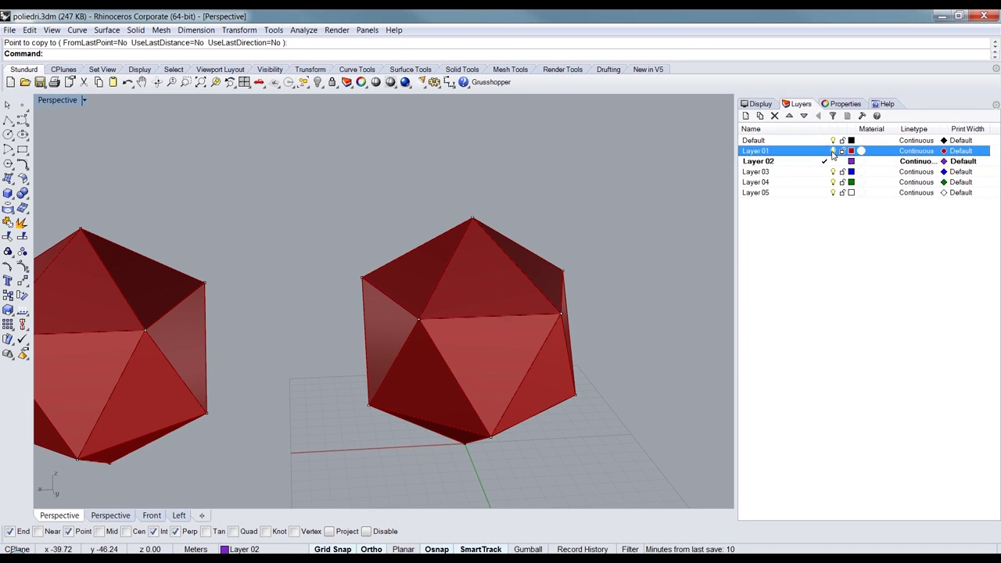
Step: Divide every edge of the icosahedron on the grid into 3 equal segments with division points
right_drag(648, 245, 666, 233)
drag(631, 187, 286, 464)
right_drag(398, 365, 436, 355)
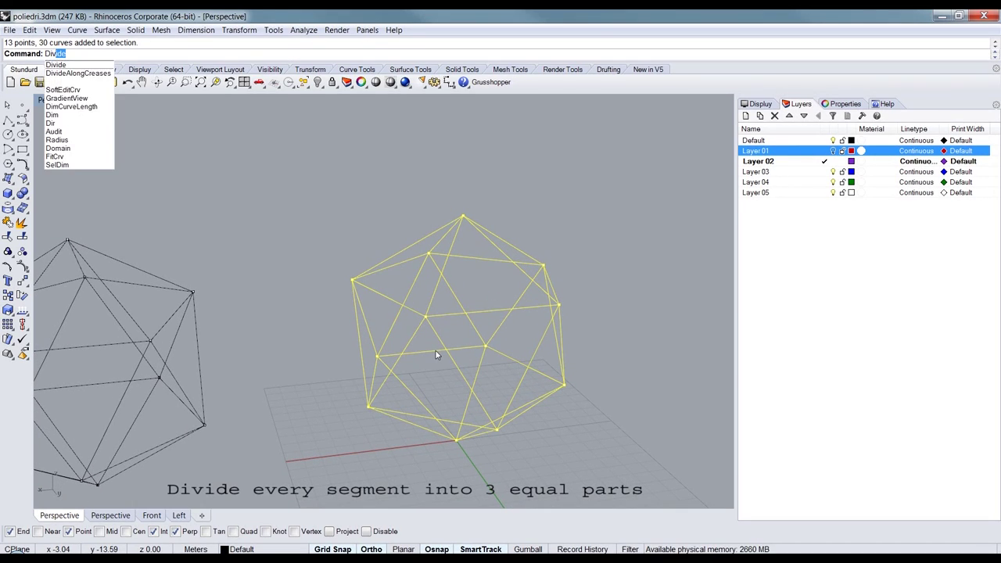
key(Return)
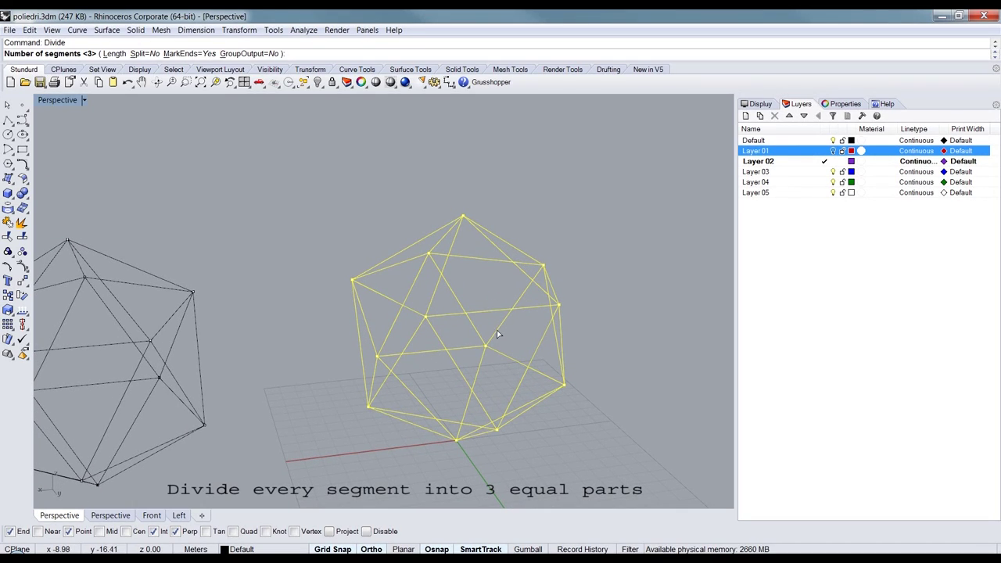
key(Return)
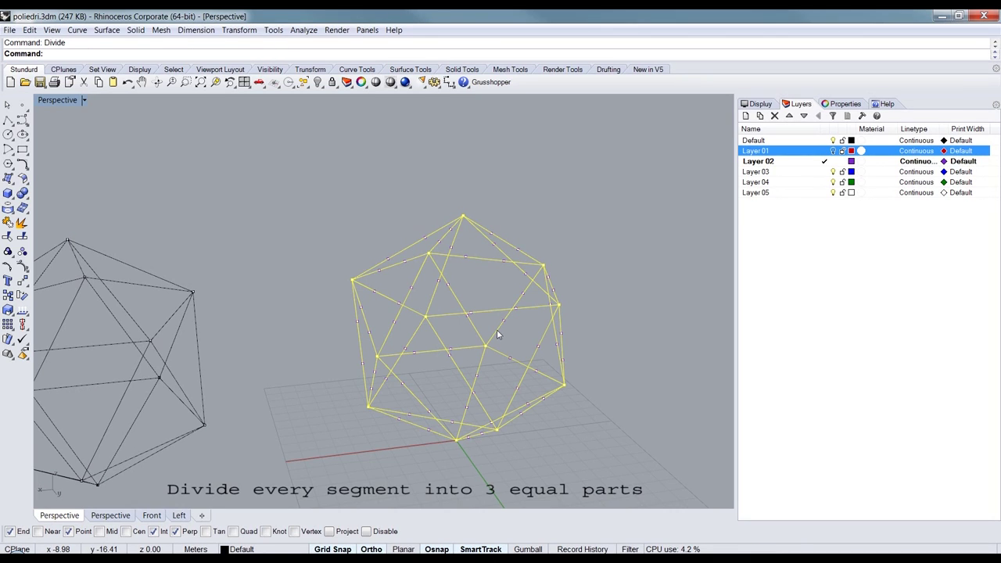
mouse_move(561, 295)
right_down()
mouse_move(592, 279)
mouse_move(581, 269)
mouse_move(570, 311)
mouse_move(571, 302)
right_up()
click(498, 278)
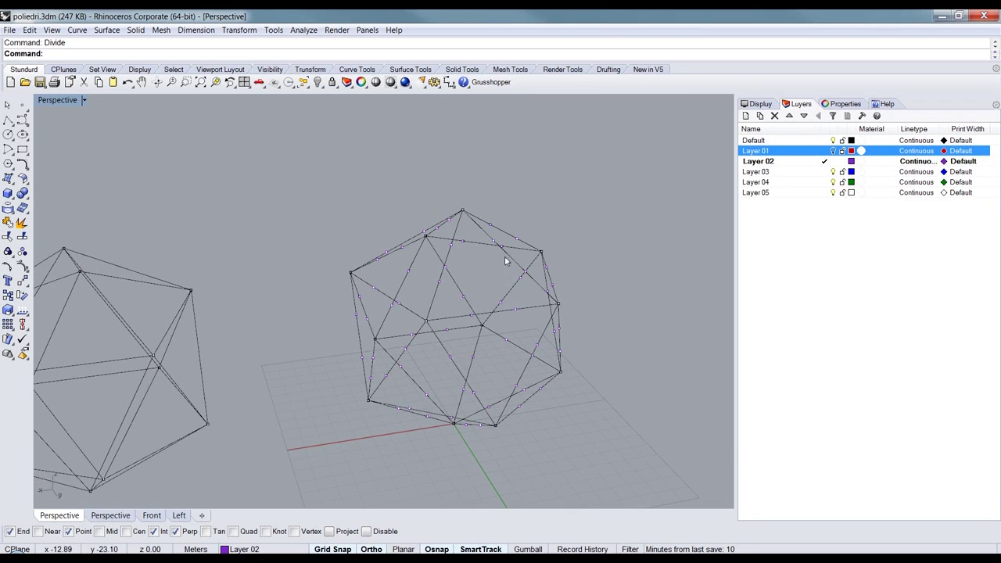
Step: Temporarily hide the Default layer to inspect the division points on their own, and show it again
click(834, 151)
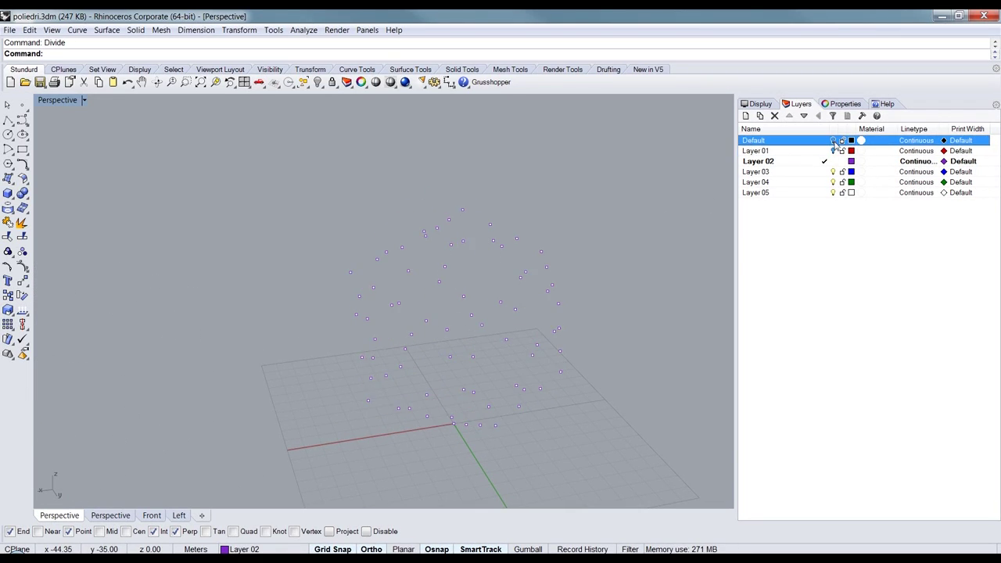
click(834, 141)
Step: Draw a closed hexagonal polyline through the six division points of an upper face touching the top vertex
right_drag(618, 235, 556, 215)
click(7, 121)
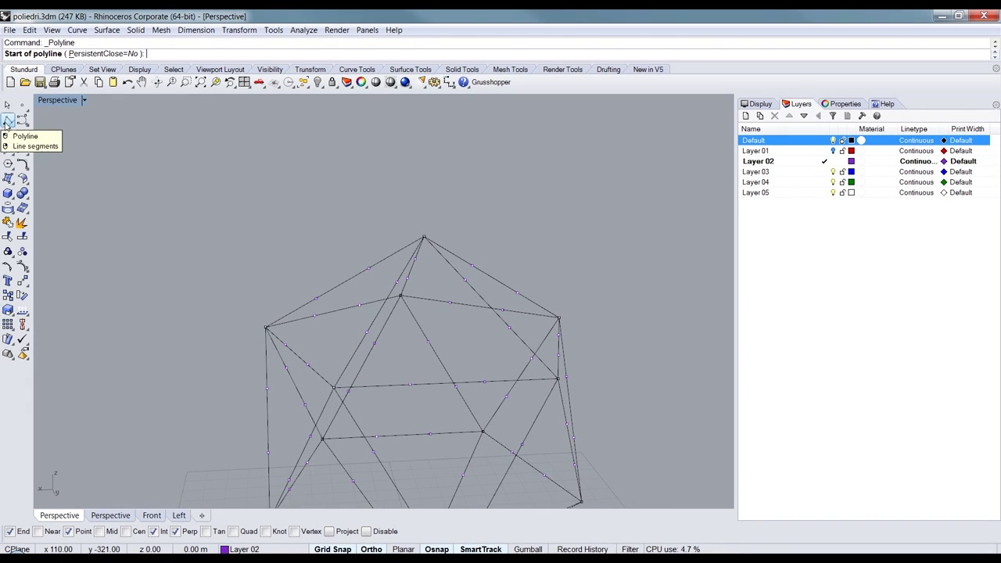
click(395, 280)
click(466, 280)
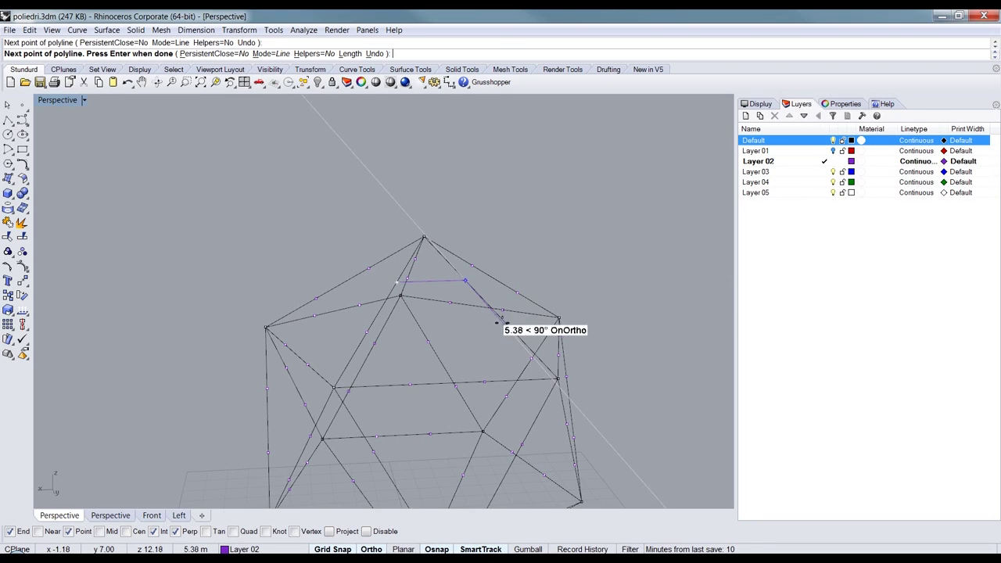
click(509, 327)
click(485, 382)
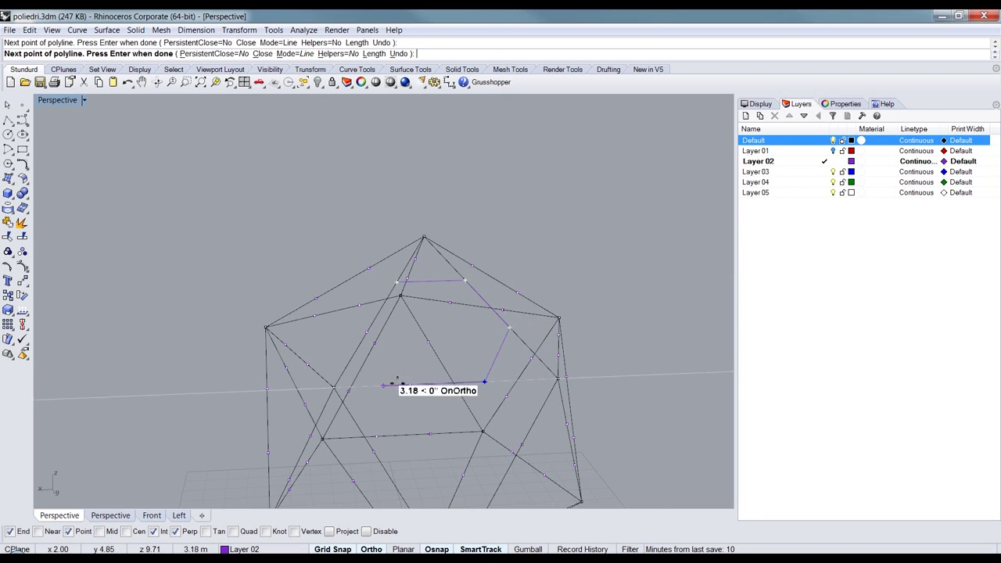
click(410, 384)
click(368, 332)
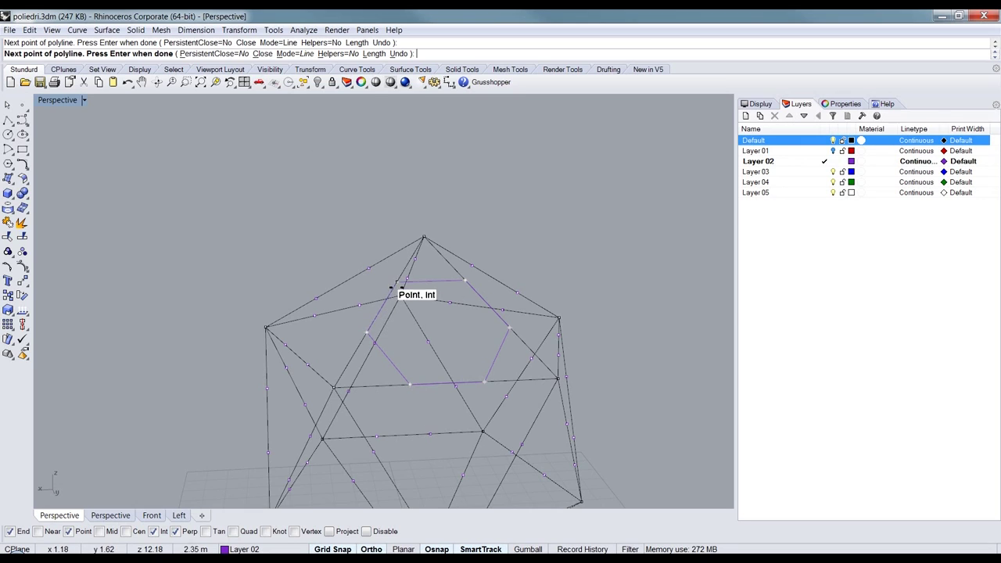
click(398, 286)
Step: Draw a closed hexagonal polyline on the face directly below, sharing the lower edge of the first hexagon
scroll(494, 363, down, 5)
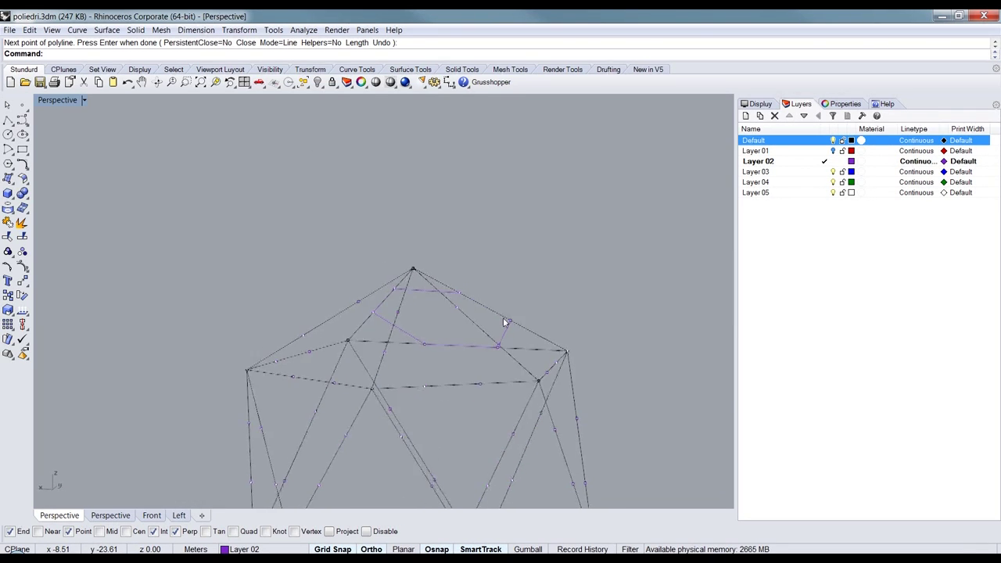
scroll(501, 363, up, 4)
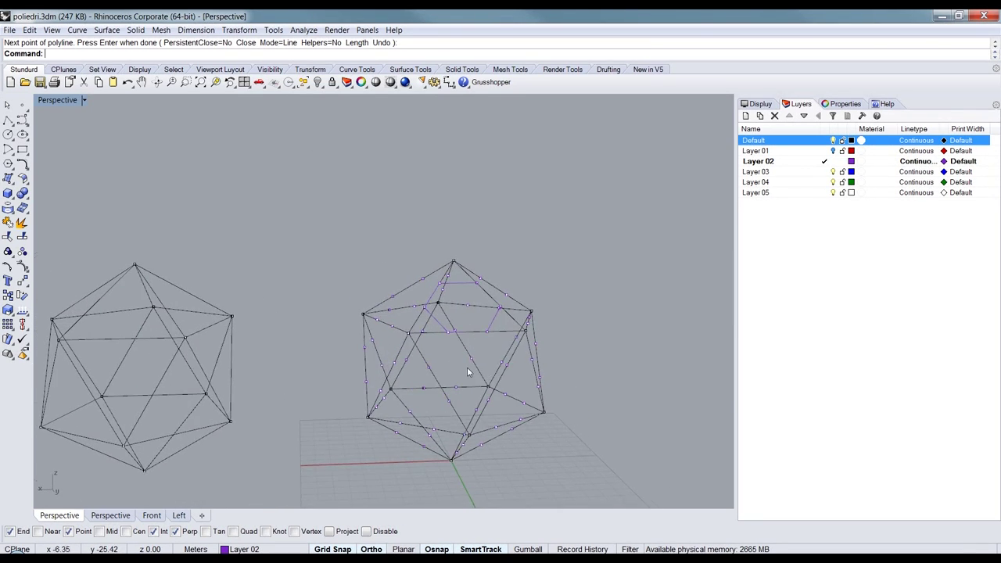
key(Return)
click(420, 366)
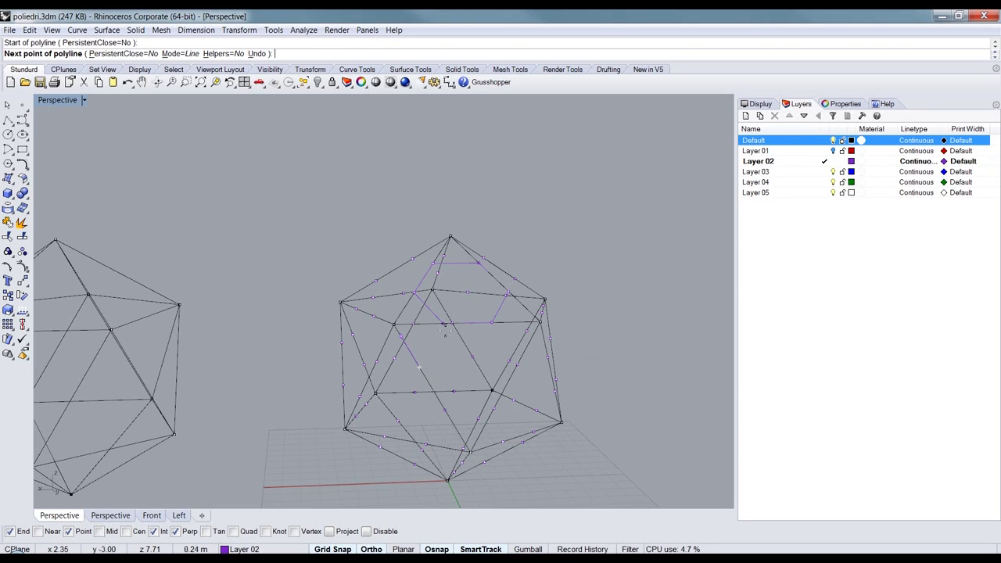
click(443, 323)
click(493, 323)
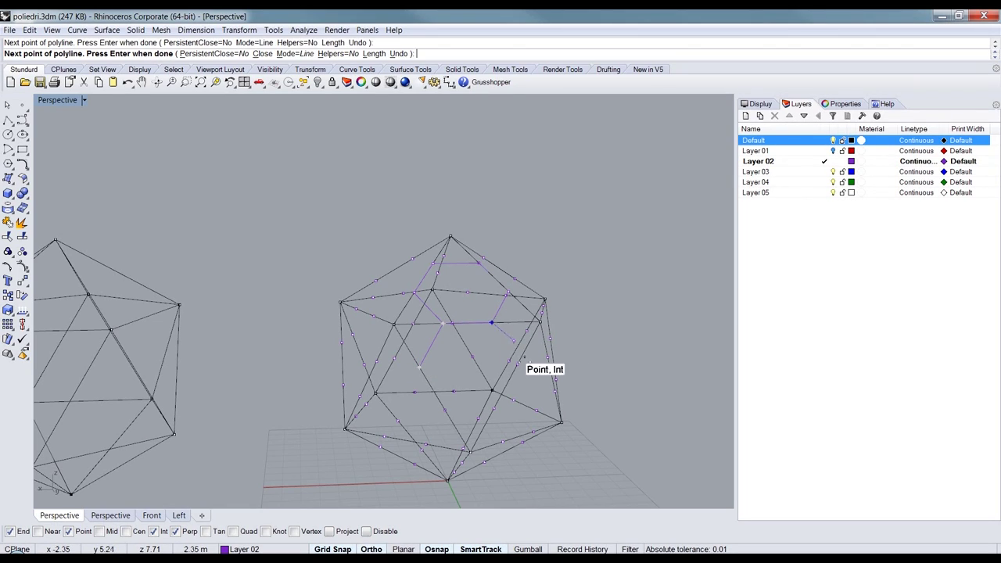
click(516, 364)
click(492, 407)
click(444, 409)
click(420, 365)
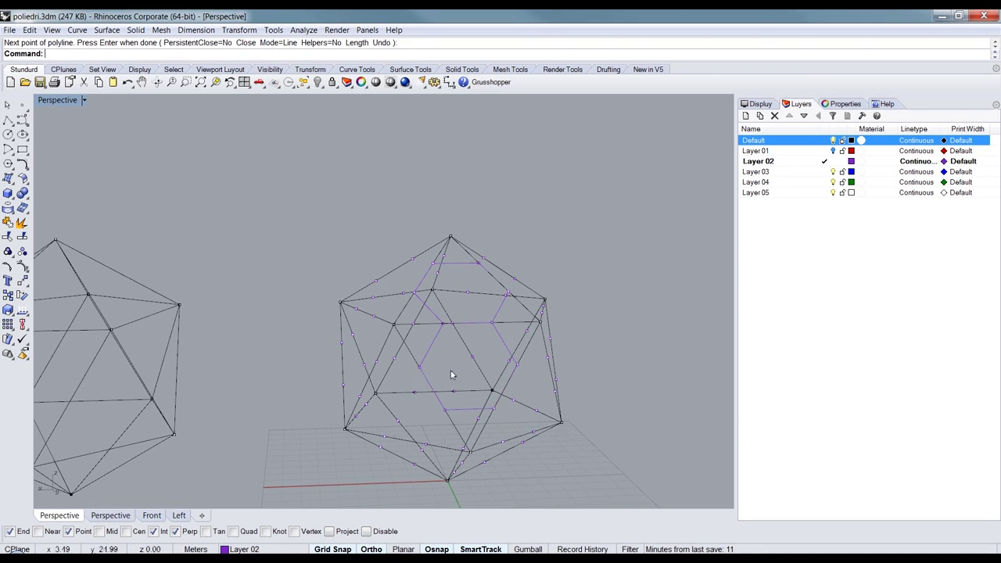
Step: Draw a third closed hexagonal polyline on the neighbouring middle face, sharing a side edge with the second hexagon
right_drag(548, 364, 491, 341)
right_click(473, 352)
click(458, 328)
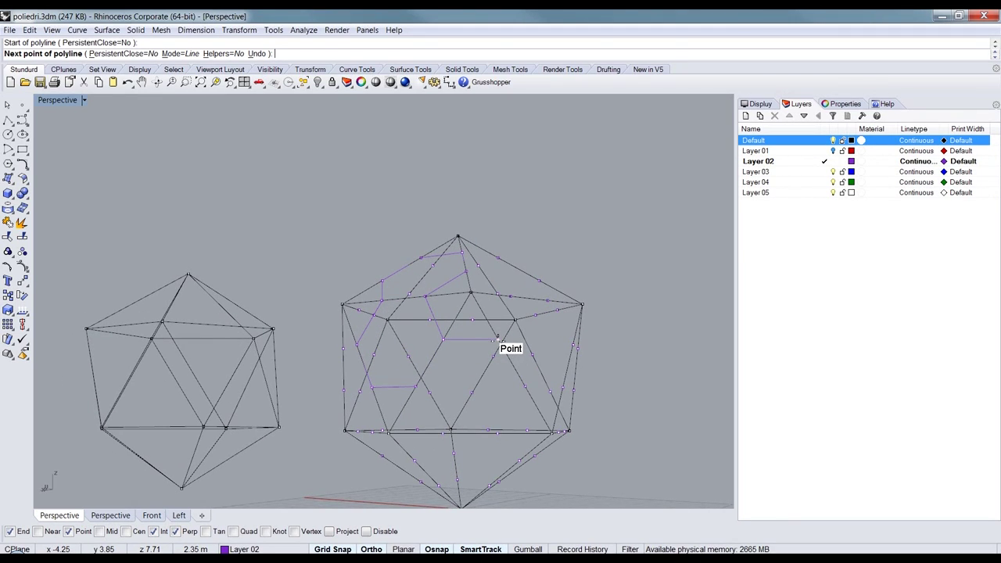
click(496, 339)
click(525, 387)
right_drag(498, 408, 518, 408)
click(518, 402)
click(463, 400)
click(436, 352)
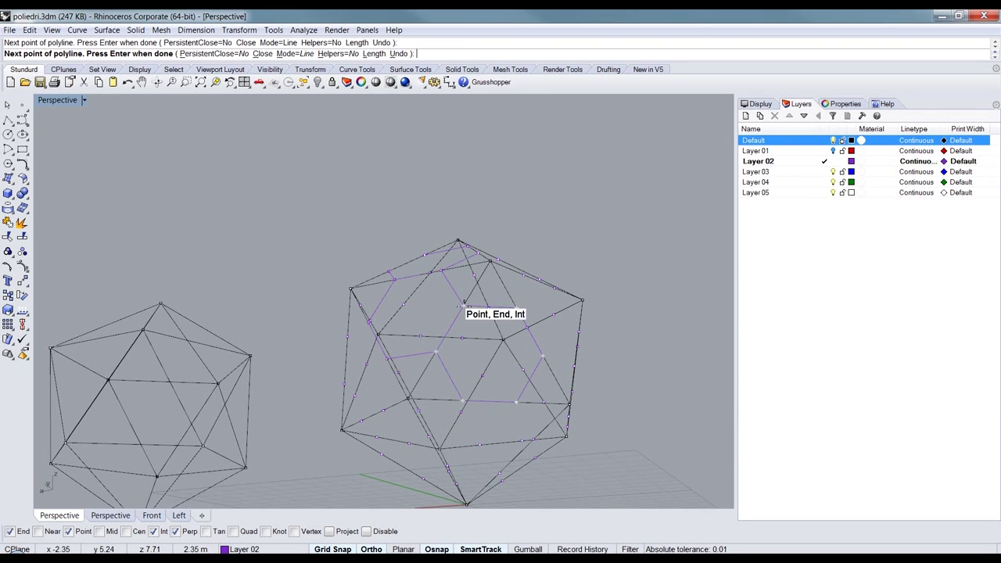
click(462, 311)
Step: Draw a fourth closed hexagonal polyline on the adjoining bottom face, sharing the lower edge of the third hexagon
right_drag(507, 356, 503, 334)
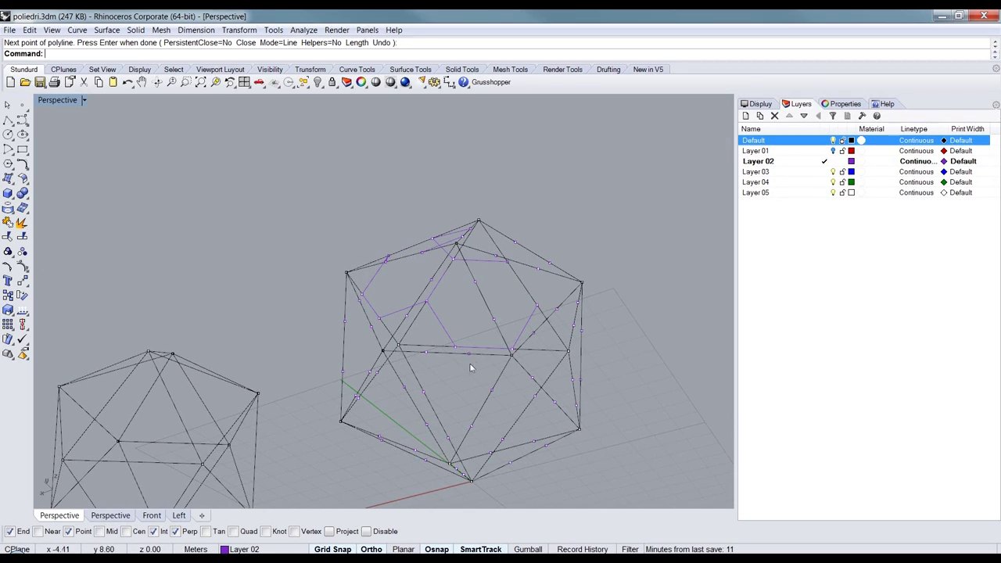
key(Return)
click(454, 347)
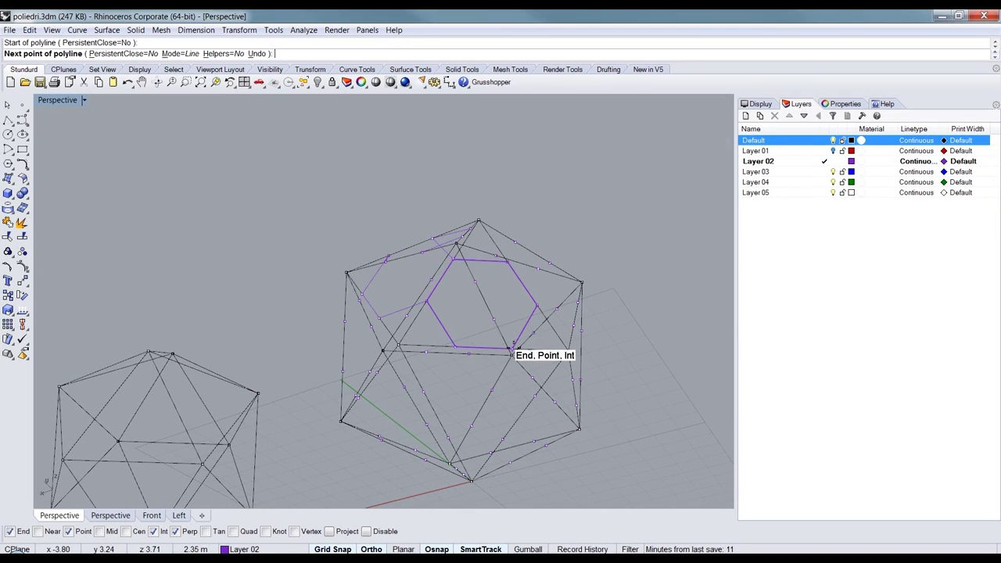
click(512, 349)
click(504, 436)
click(423, 391)
click(455, 347)
Step: Fill the third hexagon, just above the bottom one, with a Patch surface using 1 U span and 1 V span
right_drag(464, 350, 498, 305)
click(514, 286)
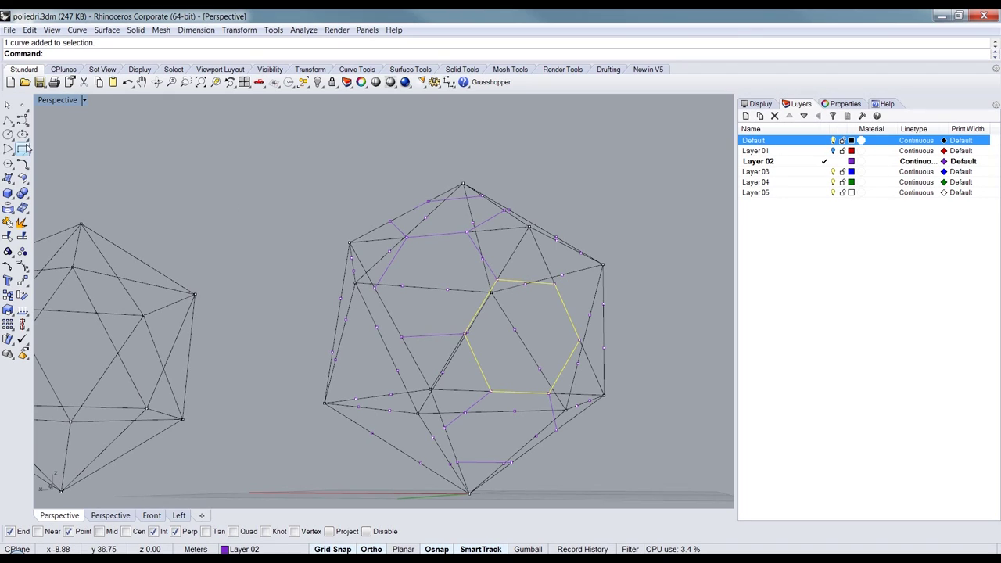
click(11, 180)
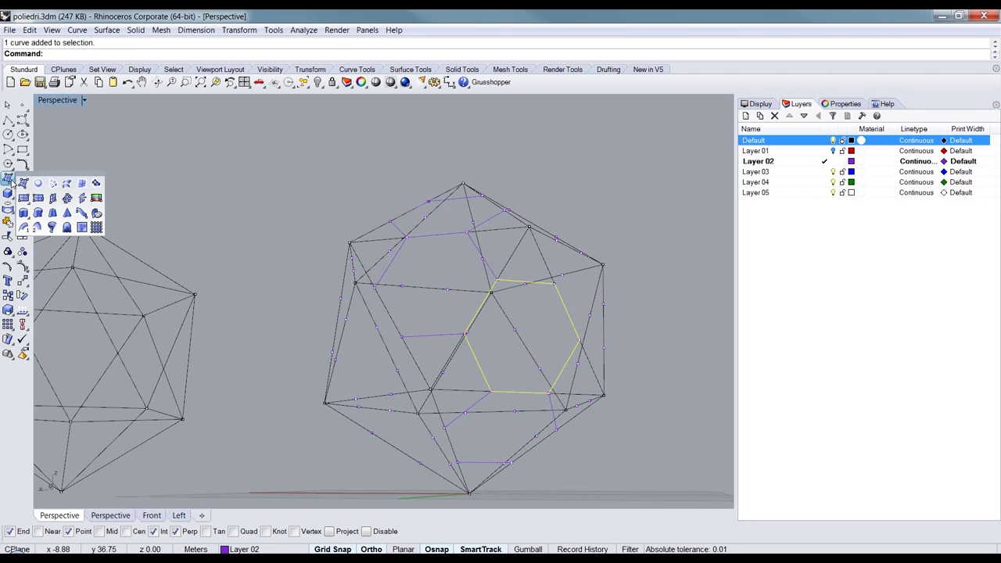
click(96, 184)
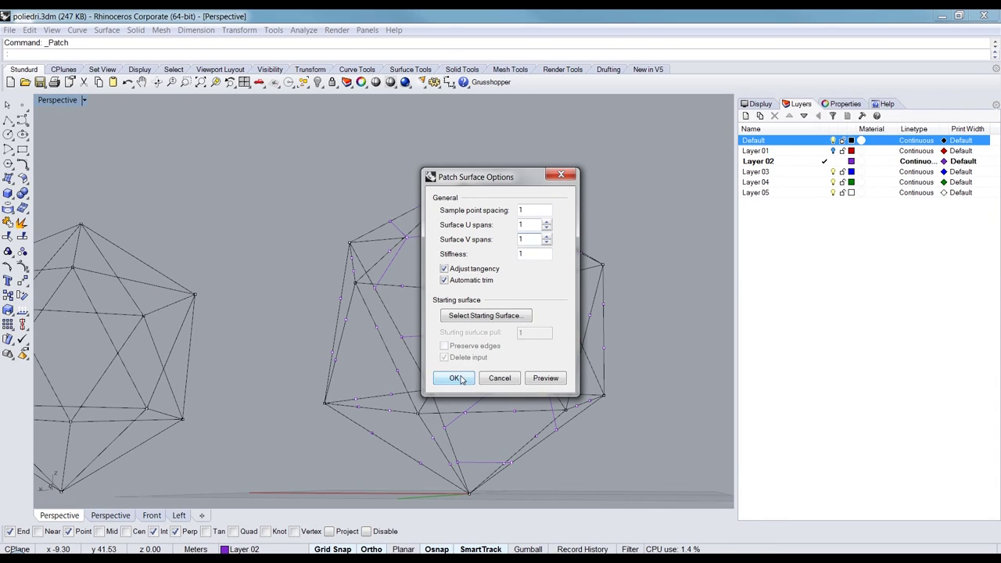
click(457, 378)
Step: Fill the neighbouring middle hexagon with a Patch surface using the same settings
right_drag(497, 343, 489, 314)
click(487, 312)
right_click(488, 312)
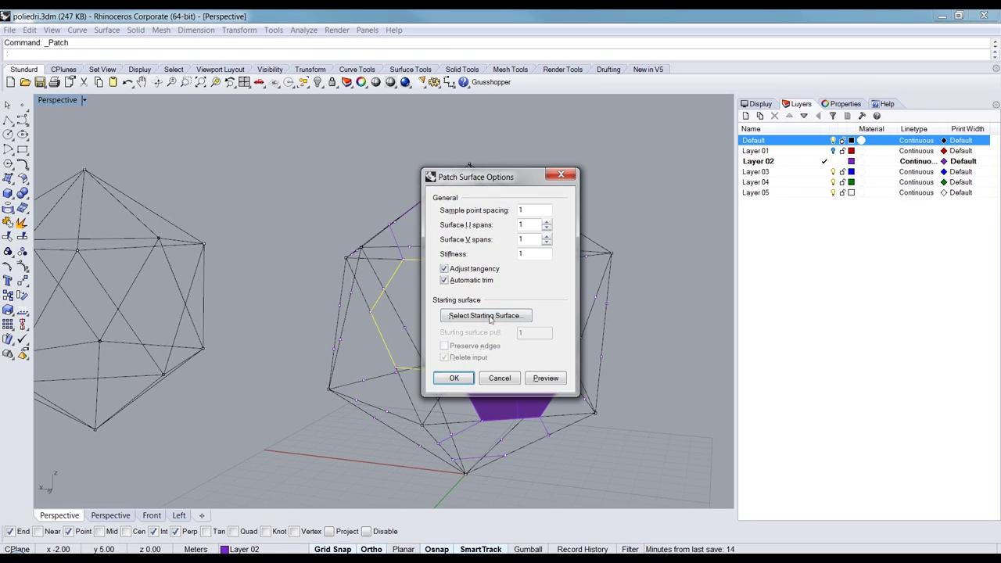
click(456, 379)
Step: Fill the uppermost hexagon, near the top vertex, with a Patch surface using the same settings
click(485, 249)
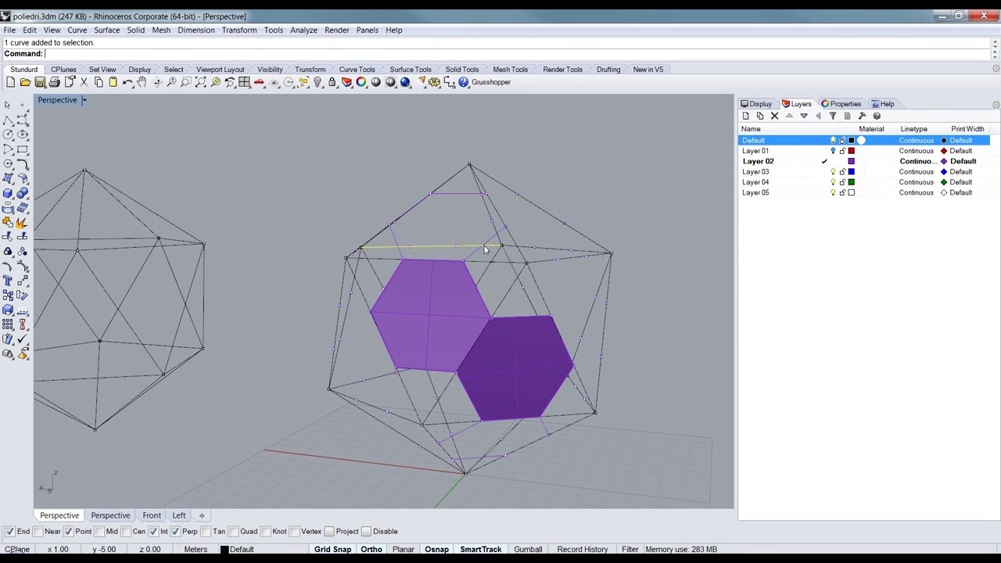
click(494, 244)
right_click(492, 243)
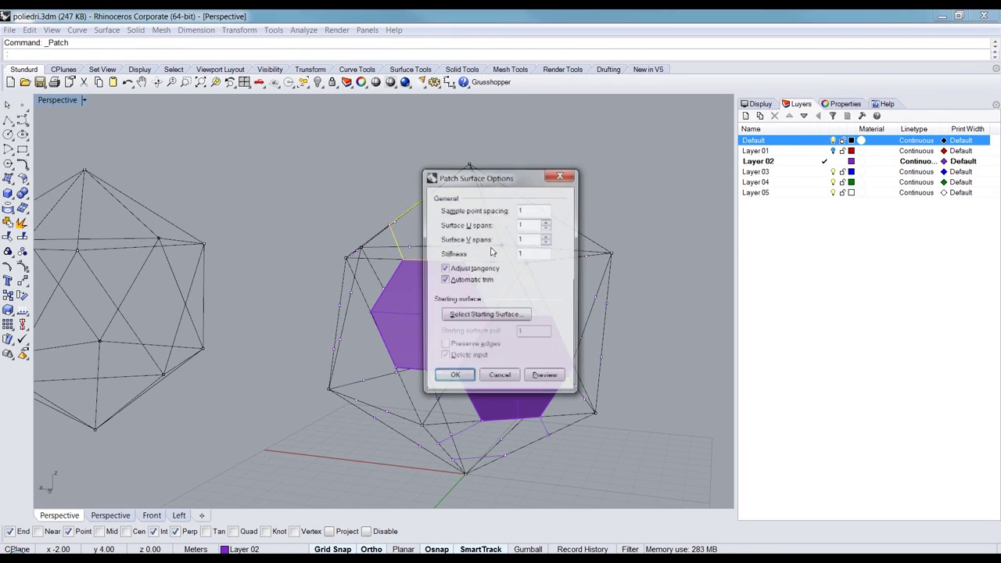
click(456, 378)
Step: Fill the remaining hexagon on the bottom face with a Patch surface using the same settings
right_drag(497, 296, 480, 376)
click(472, 400)
right_click(471, 400)
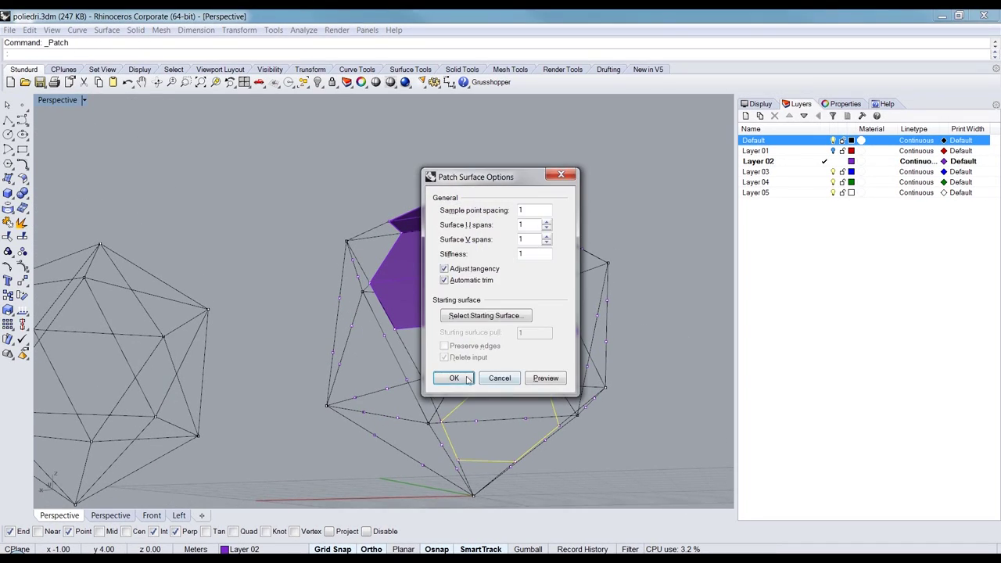
click(457, 371)
Step: Make Layer 03 current and trace the upper pentagon between the hexagons with a closed polyline through the edge division points
right_drag(532, 277, 512, 313)
click(8, 120)
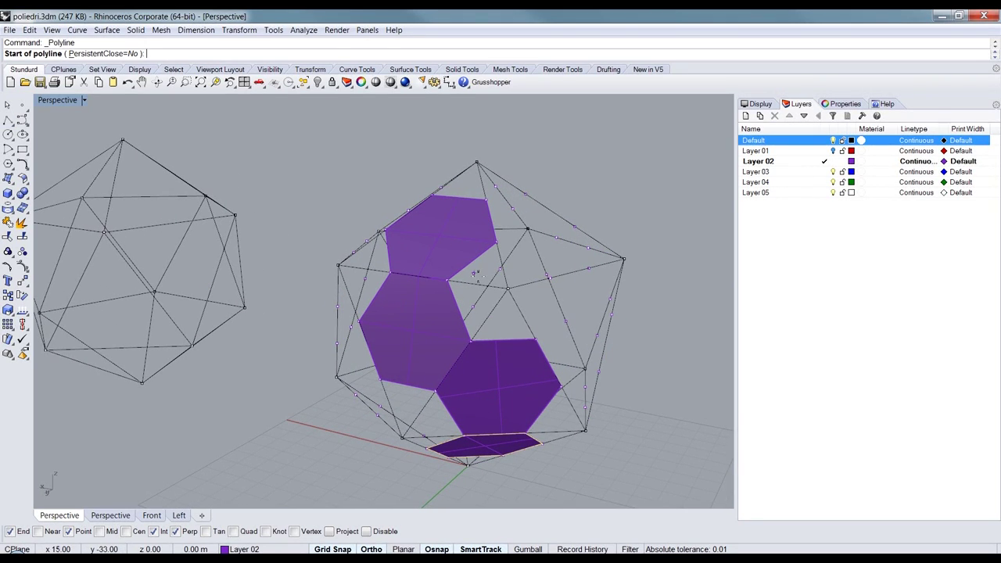
click(447, 279)
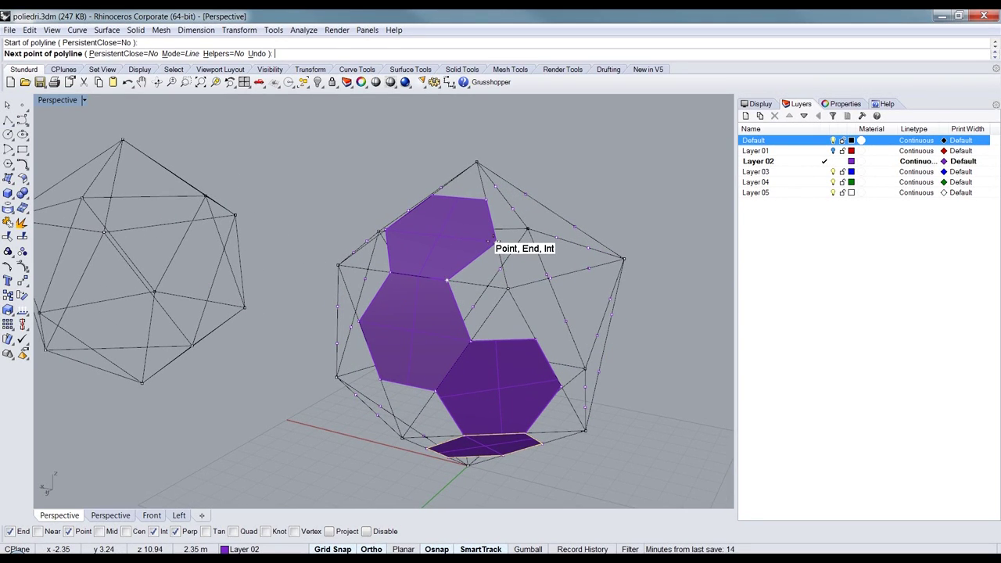
click(823, 171)
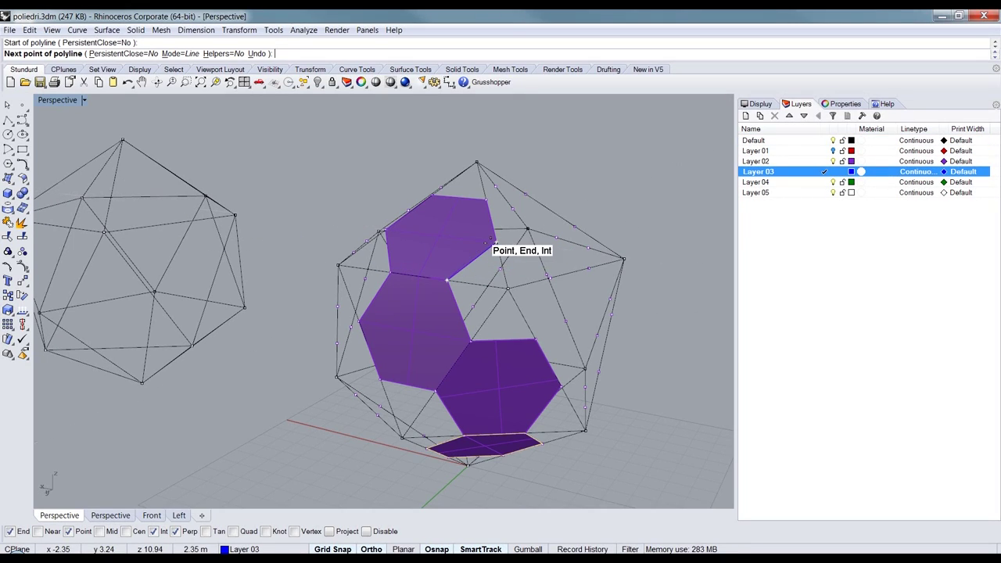
click(495, 241)
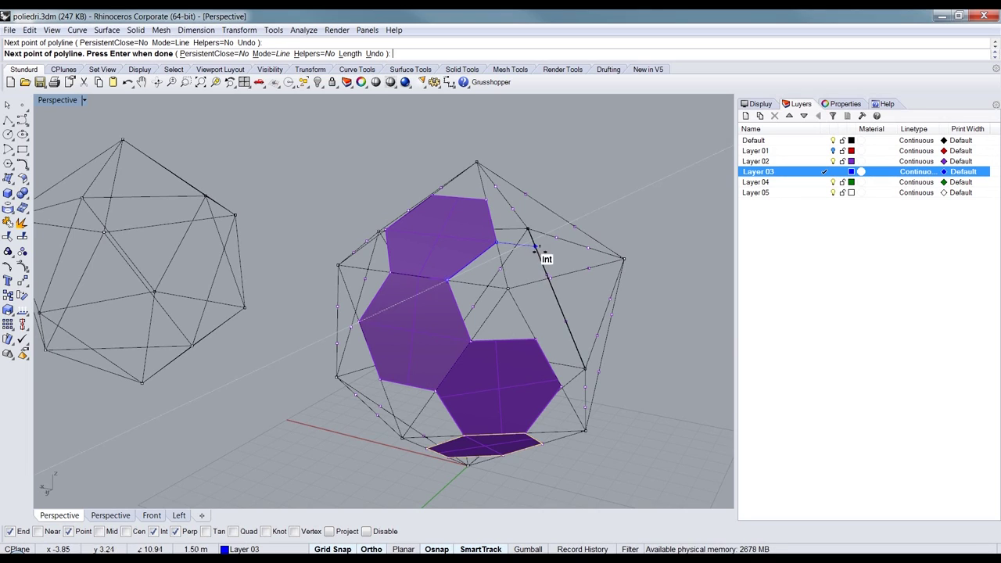
right_drag(548, 275, 537, 306)
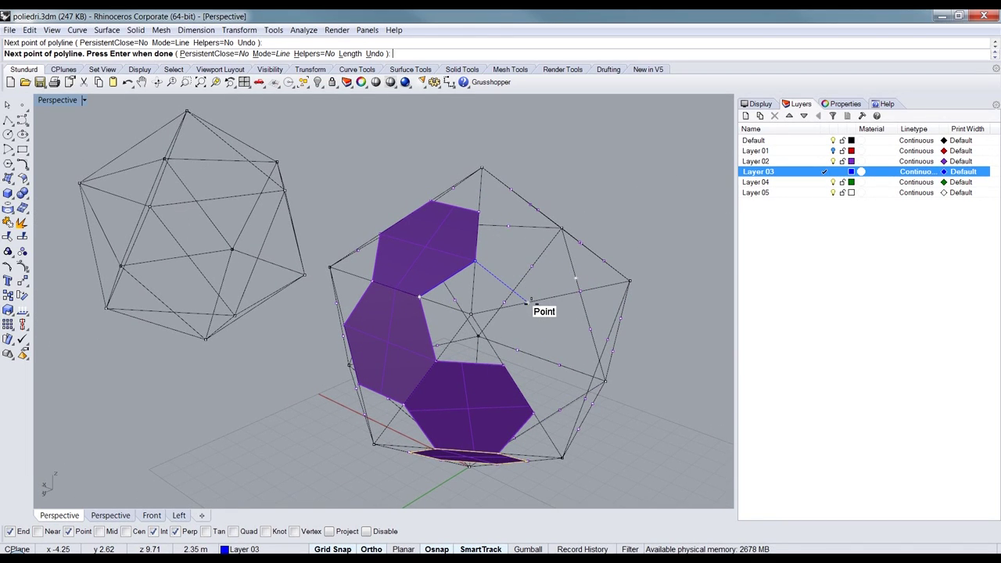
click(527, 302)
click(504, 364)
click(436, 362)
click(420, 297)
Step: Trace the lower pentagon beneath the middle hexagon with a second closed polyline through the edge division points
right_drag(491, 316, 587, 249)
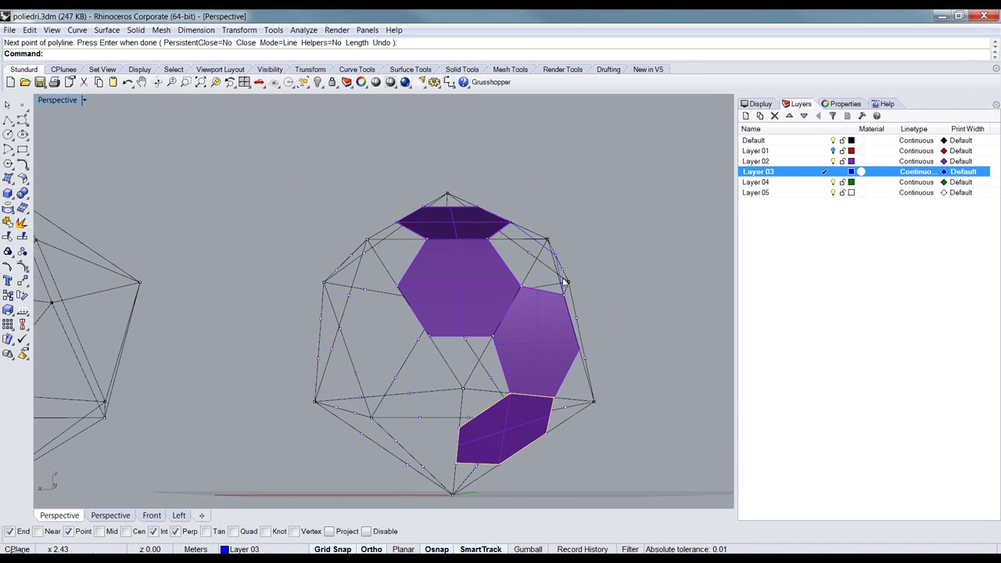
right_click(566, 281)
click(492, 337)
click(509, 393)
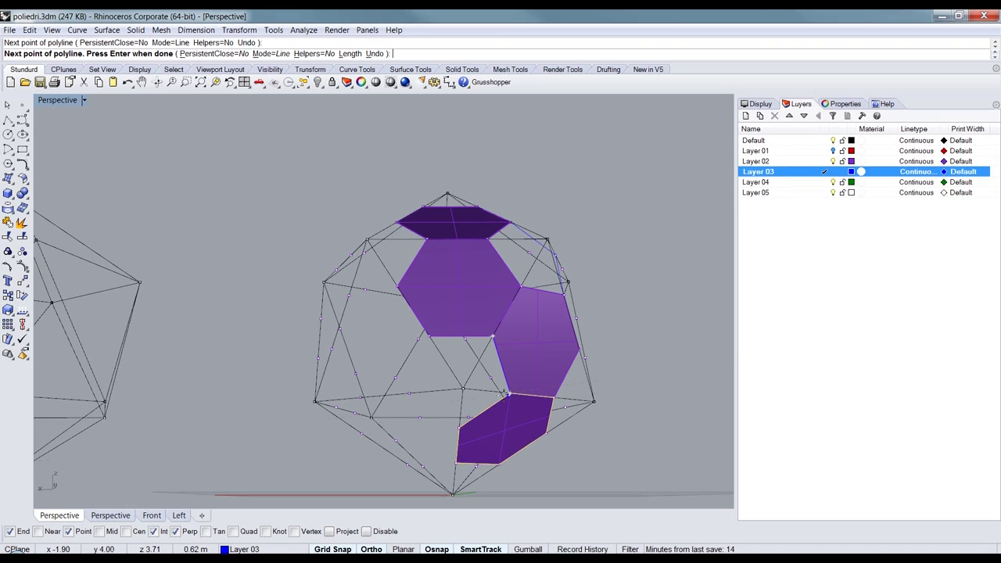
click(457, 426)
click(410, 393)
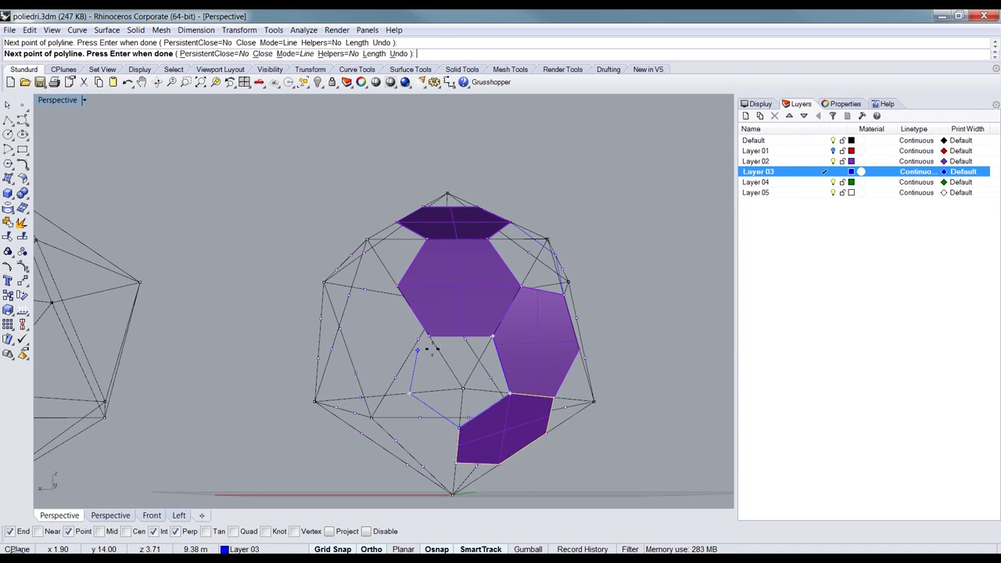
click(428, 337)
click(492, 338)
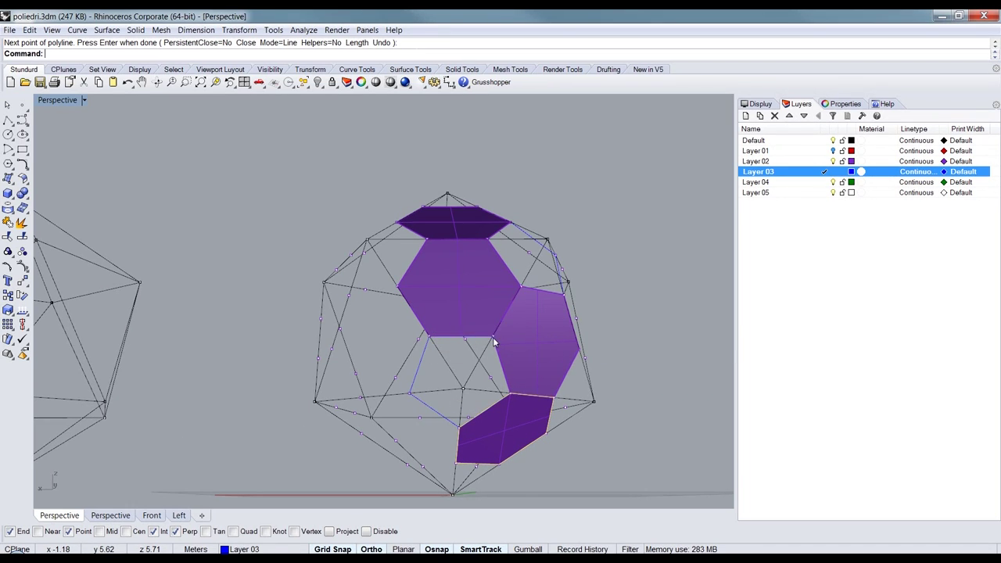
Step: Fill the upper pentagon outline with a Patch surface using 1 U span and 1 V span
right_drag(529, 257, 512, 298)
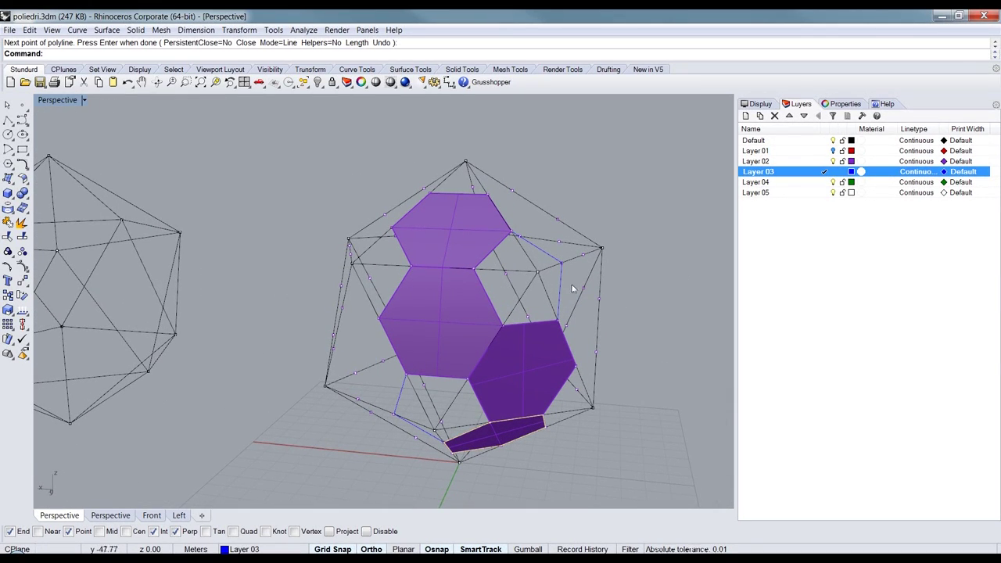
click(561, 282)
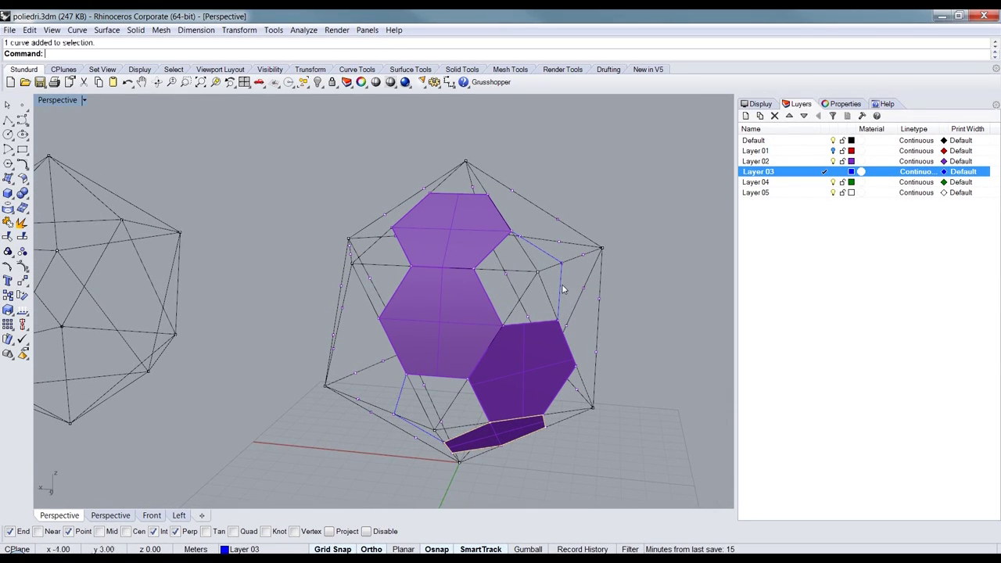
click(9, 179)
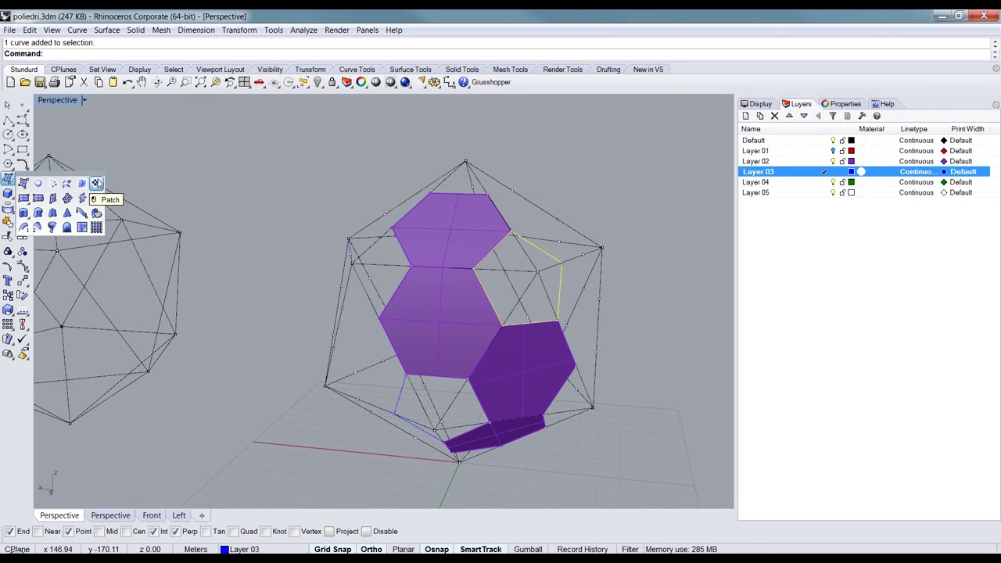
click(96, 183)
click(454, 375)
Step: Fill the lower pentagon outline with a Patch surface using the same settings
right_drag(454, 375, 460, 396)
click(420, 415)
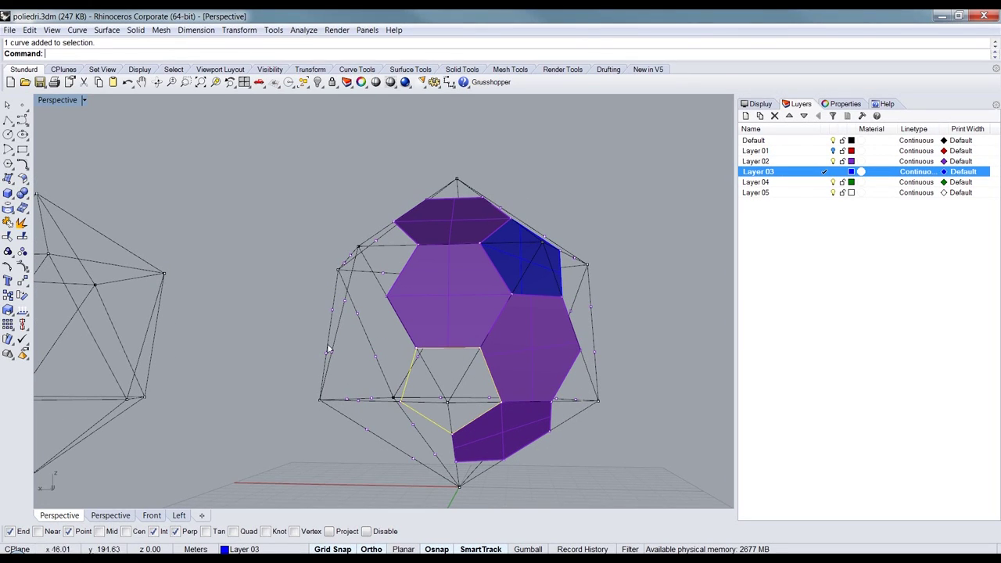
click(8, 178)
click(67, 184)
click(454, 377)
Step: Polar array the two pentagon and four hexagon surfaces around the icosahedron's bottom vertex, with 5 items over 360 degrees
right_drag(610, 254, 562, 261)
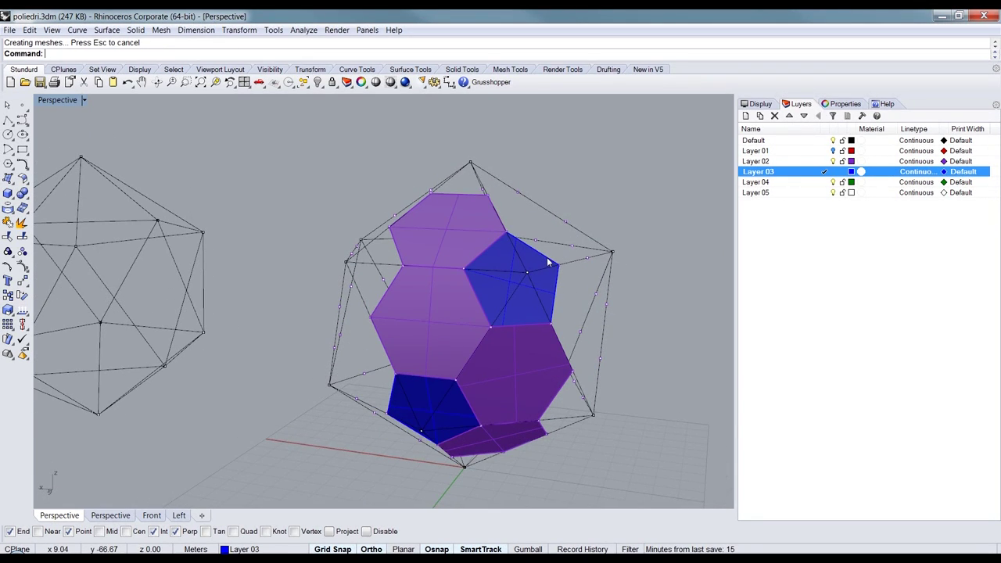
click(549, 263)
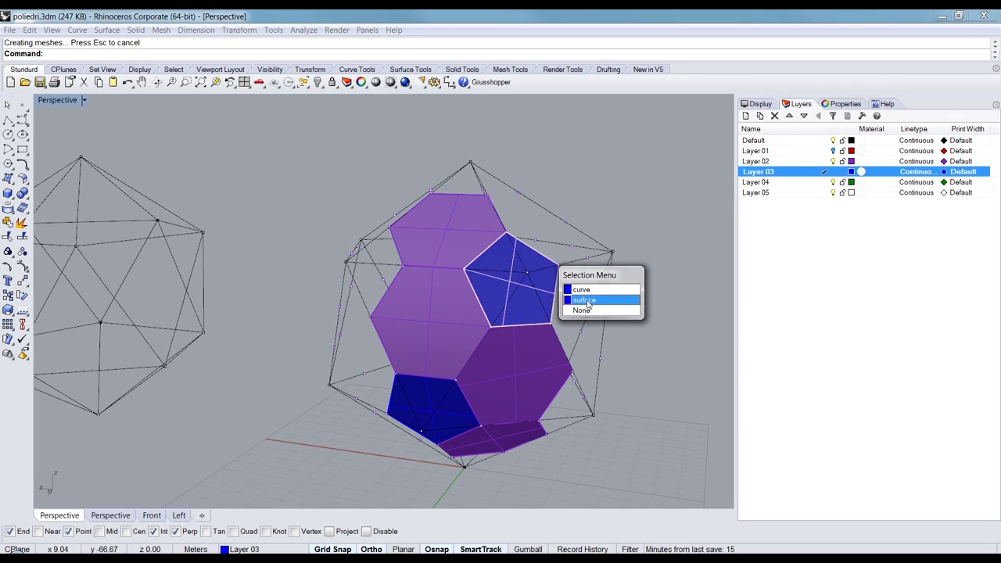
click(589, 300)
shift+click(429, 401)
shift+click(429, 323)
shift+click(446, 240)
shift+click(518, 370)
shift+click(495, 438)
mouse_move(530, 428)
right_down()
mouse_move(541, 412)
mouse_move(521, 390)
mouse_move(522, 344)
mouse_move(536, 383)
mouse_move(522, 424)
right_up()
scroll(523, 390, down, 3)
scroll(474, 431, up, 5)
scroll(474, 430, down, 4)
scroll(485, 359, up, 2)
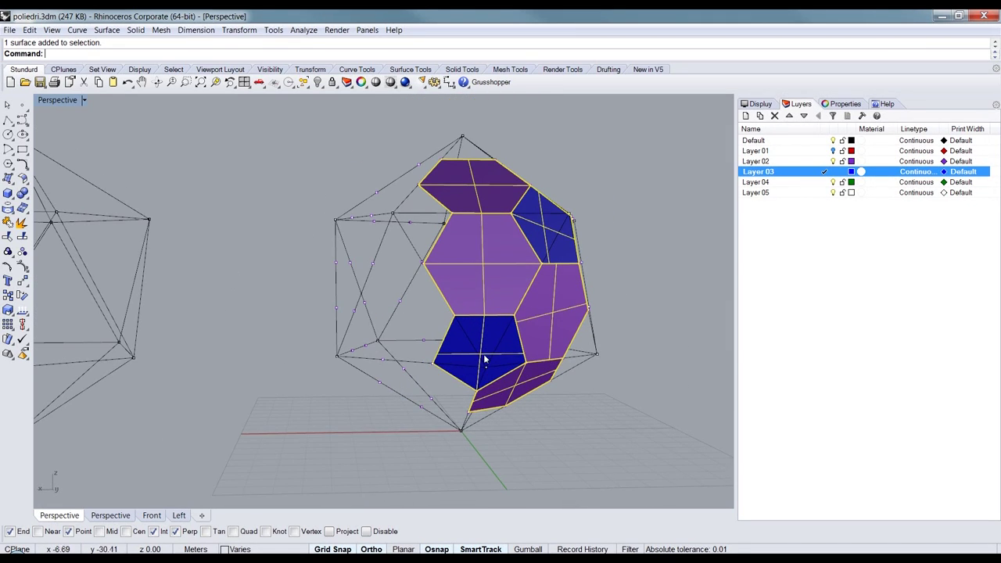
right_drag(504, 295, 480, 237)
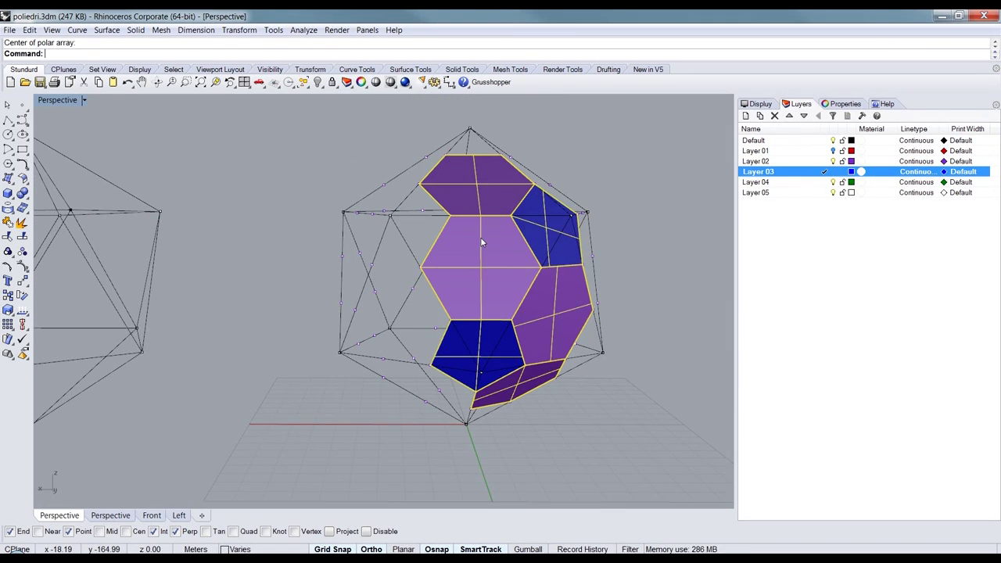
key(Return)
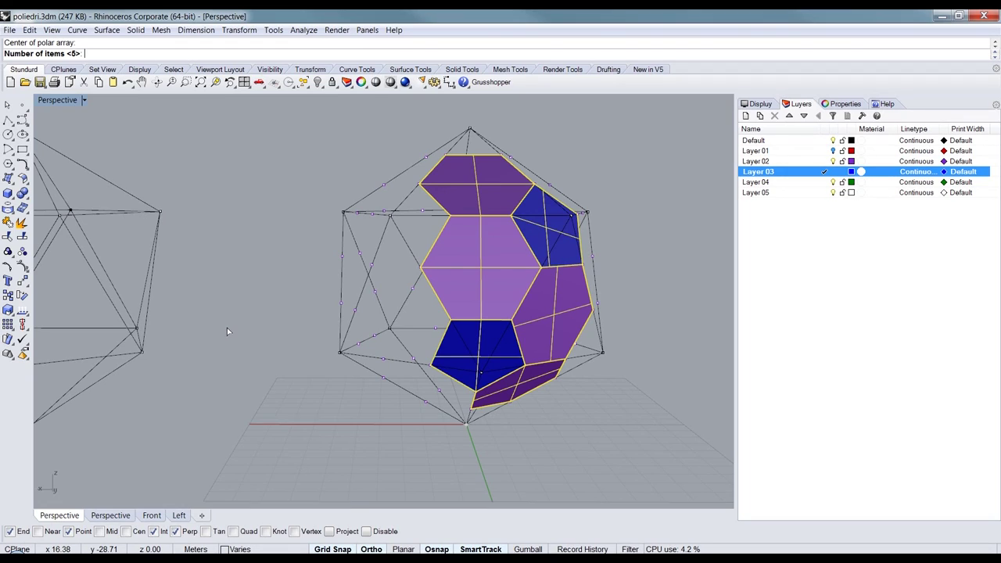
text(5)
key(Return)
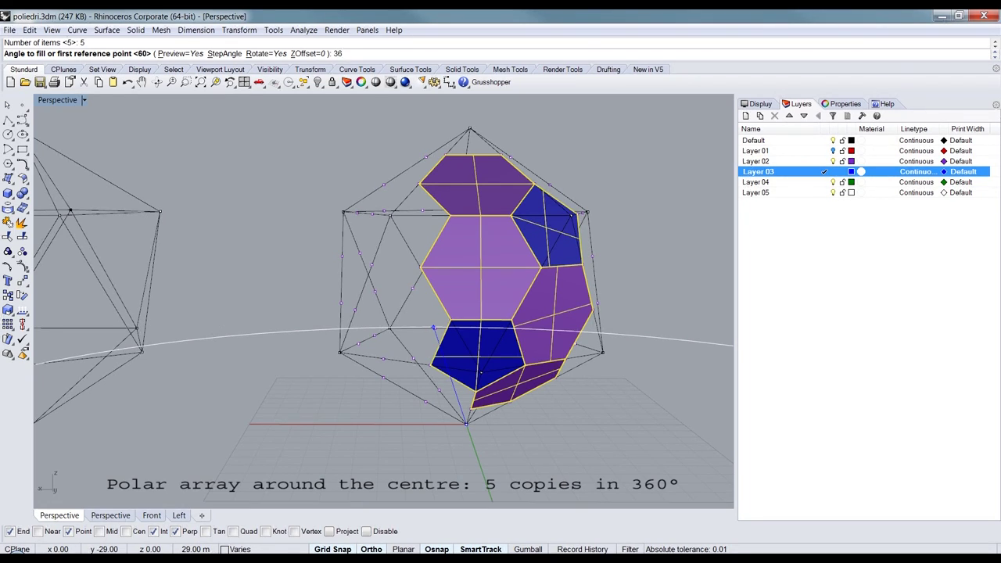
key(Return)
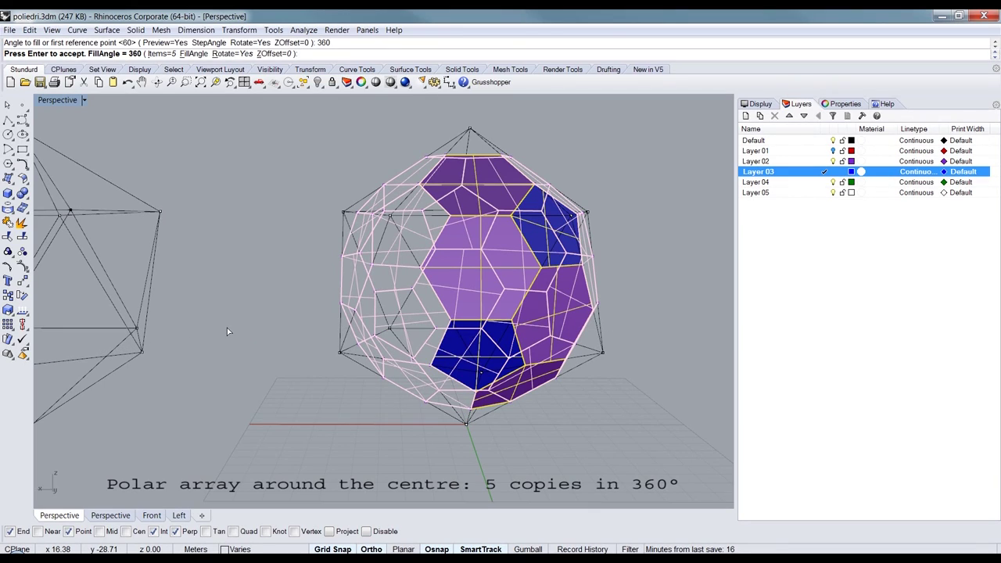
right_drag(317, 252, 431, 325)
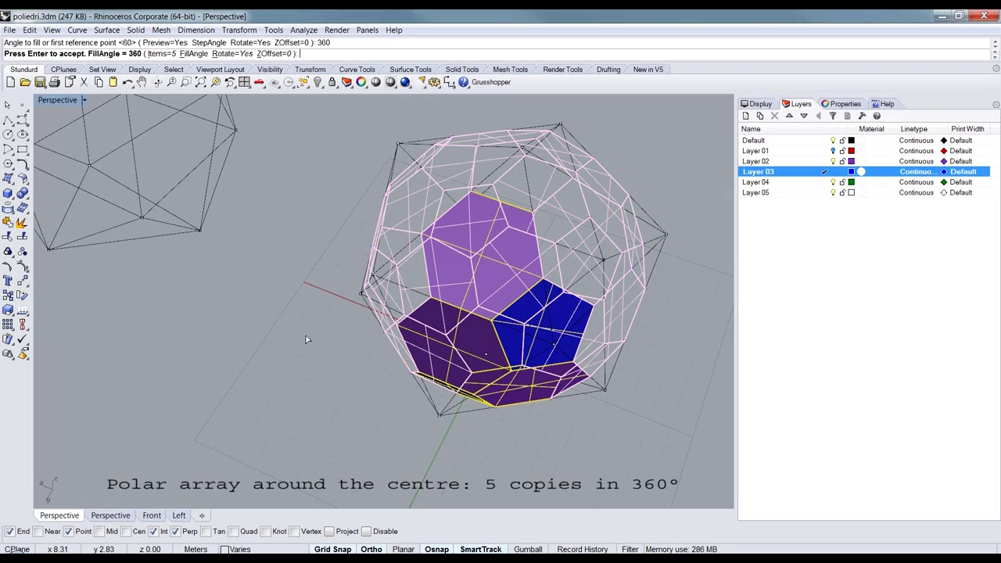
key(Return)
Step: Trace the open pentagon at the top of the solid with a closed polyline through the corners of the surrounding hexagons
right_drag(381, 275, 431, 265)
scroll(490, 146, up, 2)
scroll(489, 143, up, 4)
scroll(363, 313, down, 6)
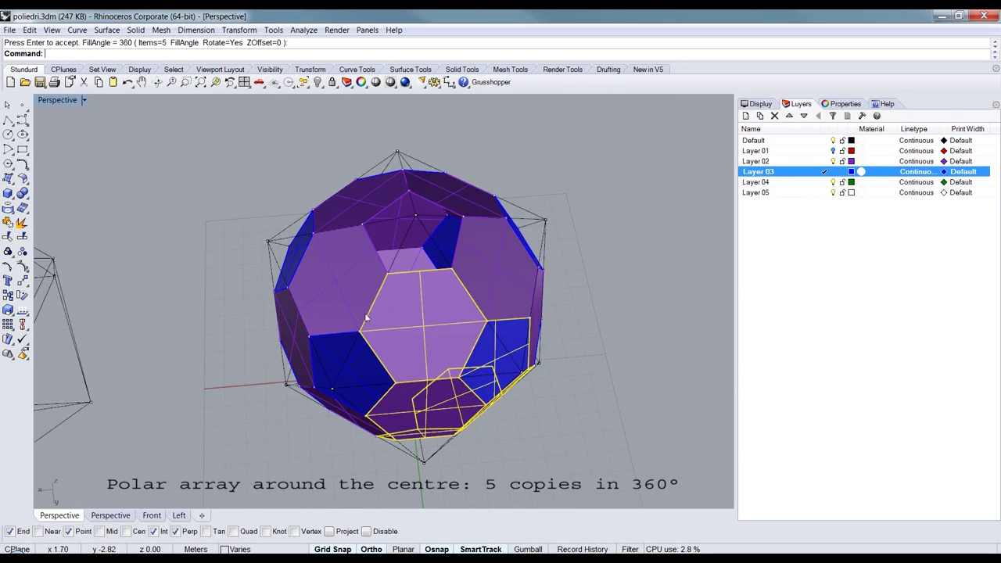
scroll(67, 229, up, 4)
click(7, 121)
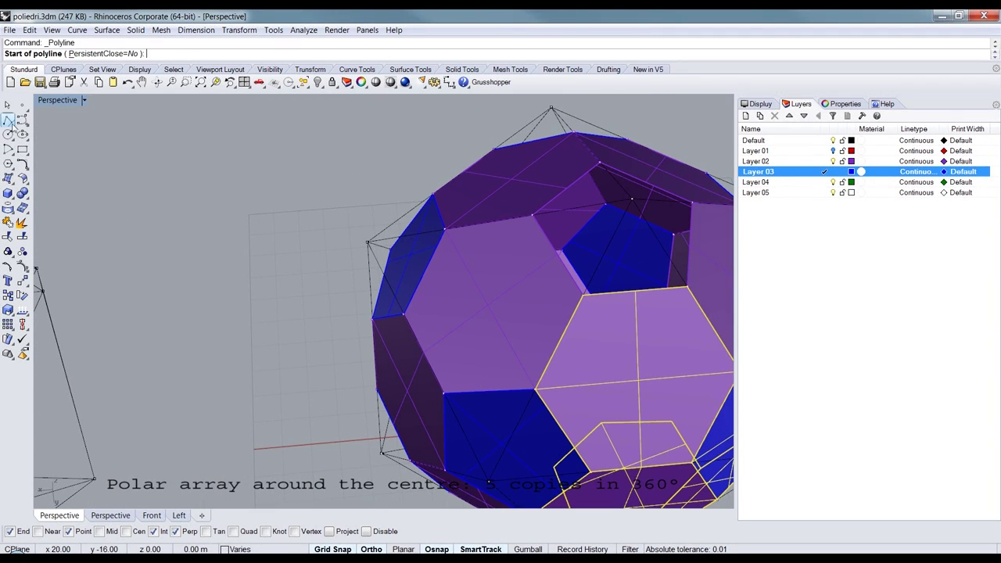
click(584, 295)
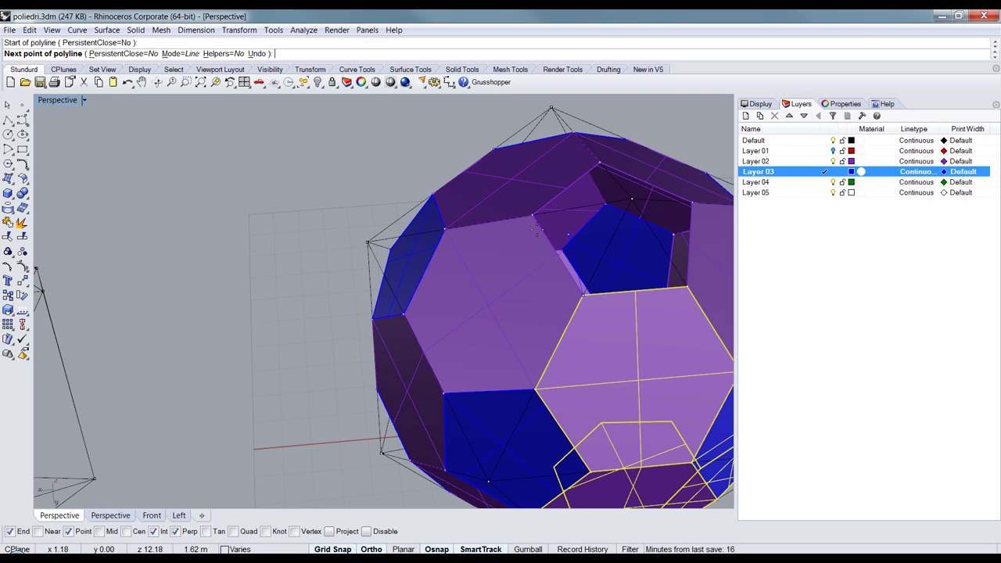
click(532, 215)
click(599, 163)
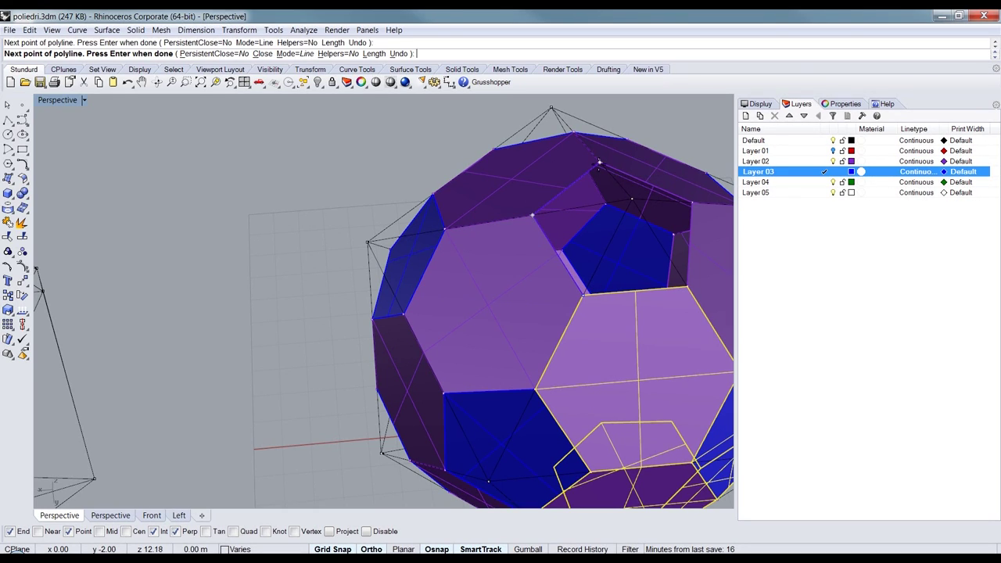
click(691, 203)
click(688, 288)
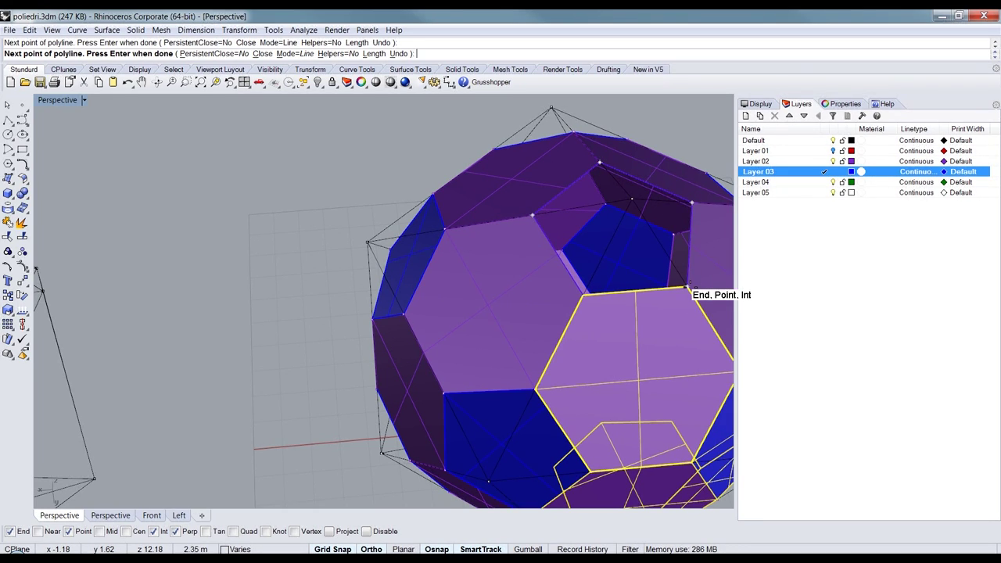
click(588, 297)
Step: Trace the open pentagon at the bottom of the solid with a closed polyline through the surrounding hexagon corners
scroll(521, 295, down, 5)
right_drag(552, 395, 546, 329)
scroll(541, 451, up, 6)
right_drag(556, 415, 553, 401)
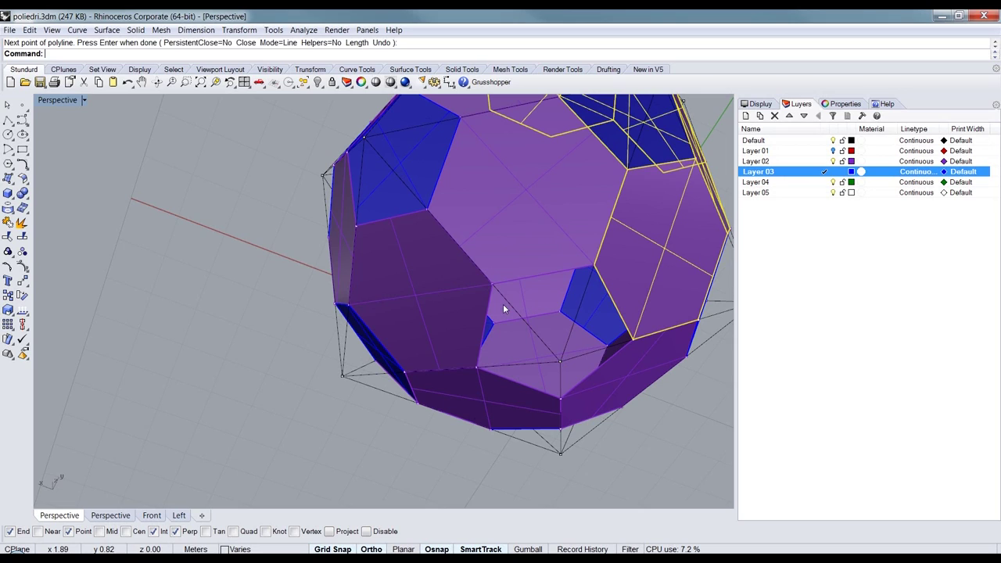
key(Return)
click(492, 284)
click(593, 266)
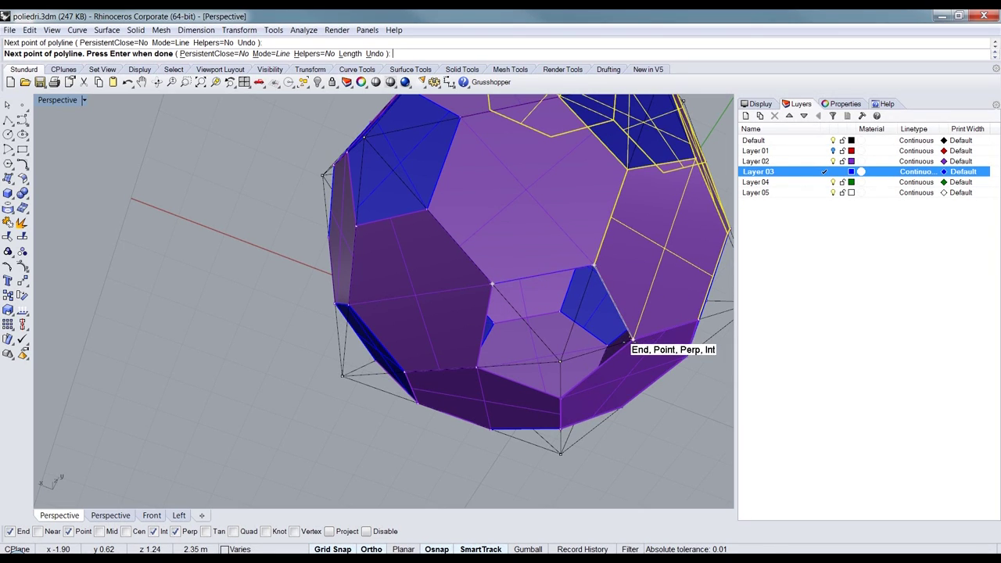
click(630, 338)
click(560, 399)
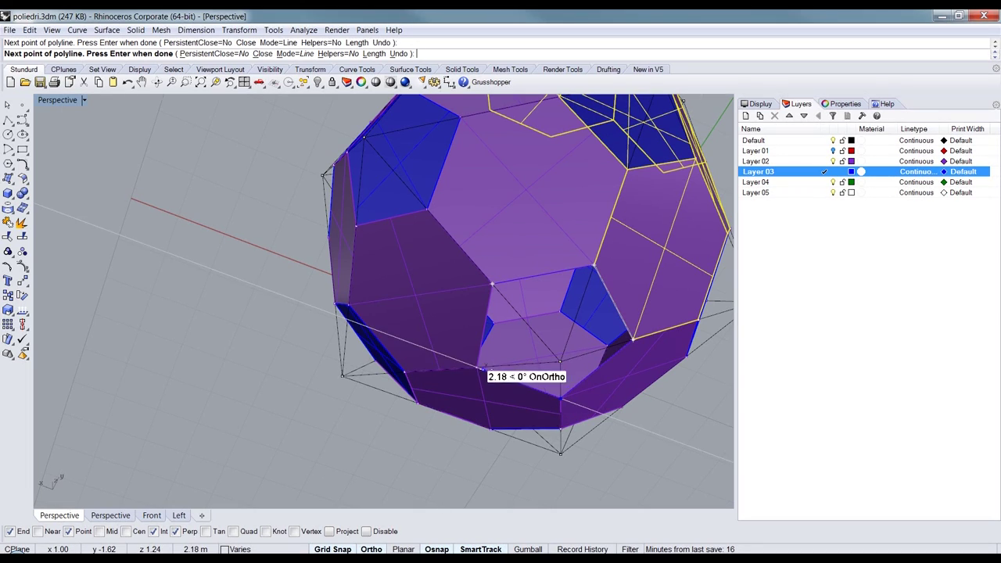
click(476, 368)
click(492, 284)
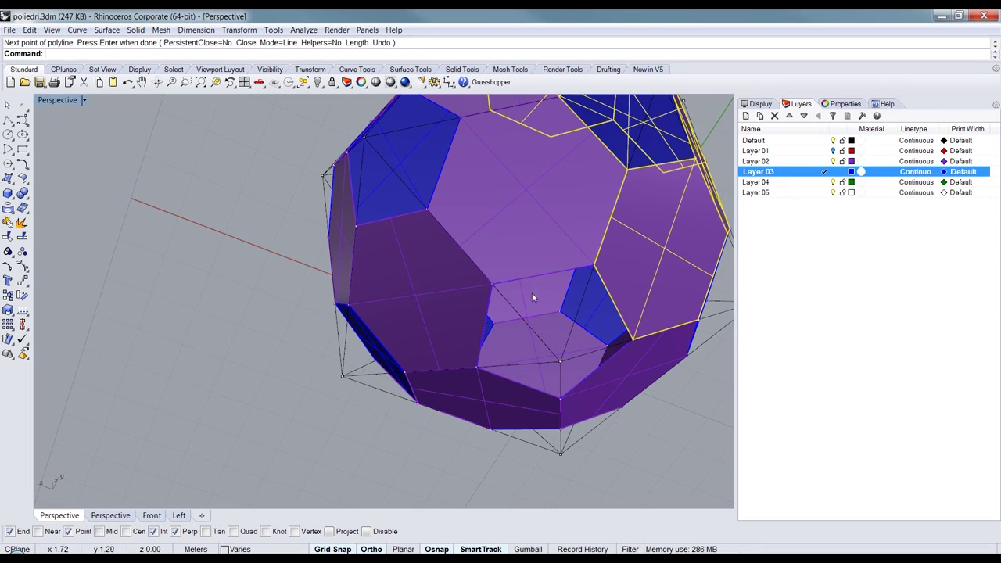
Step: Fill the bottom pentagon outline with a Patch surface using 1 U span and 1 V span
click(529, 276)
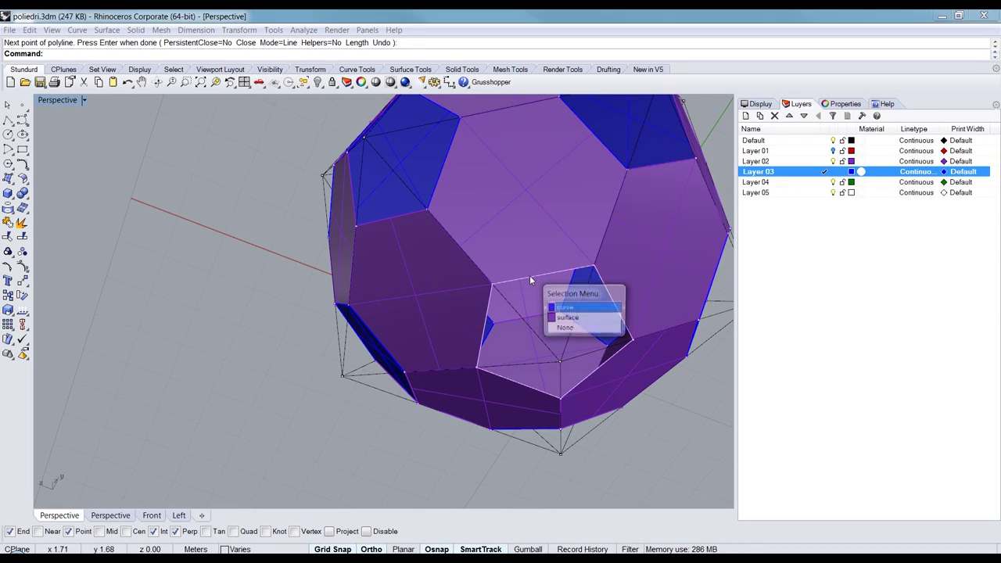
click(583, 308)
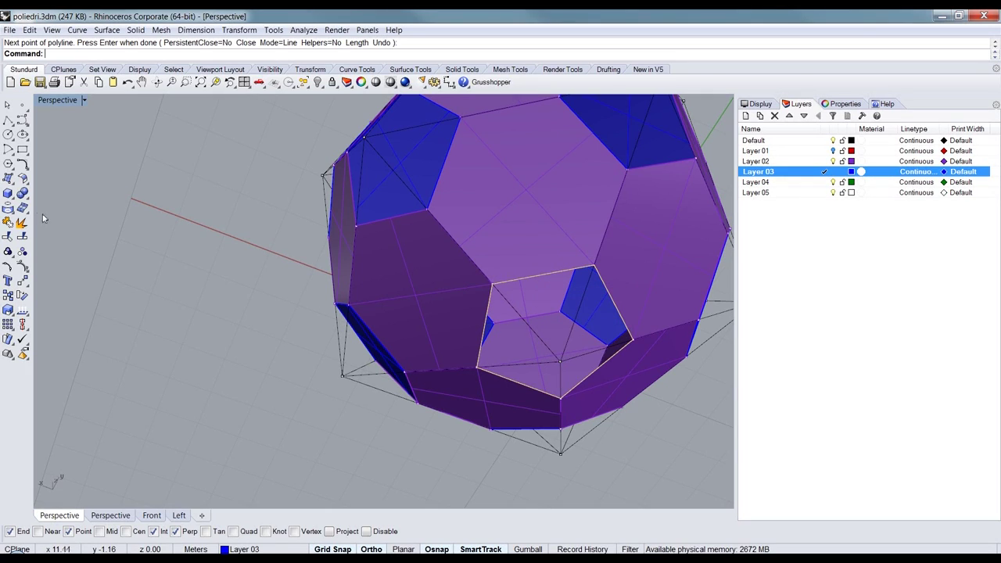
click(10, 179)
click(96, 183)
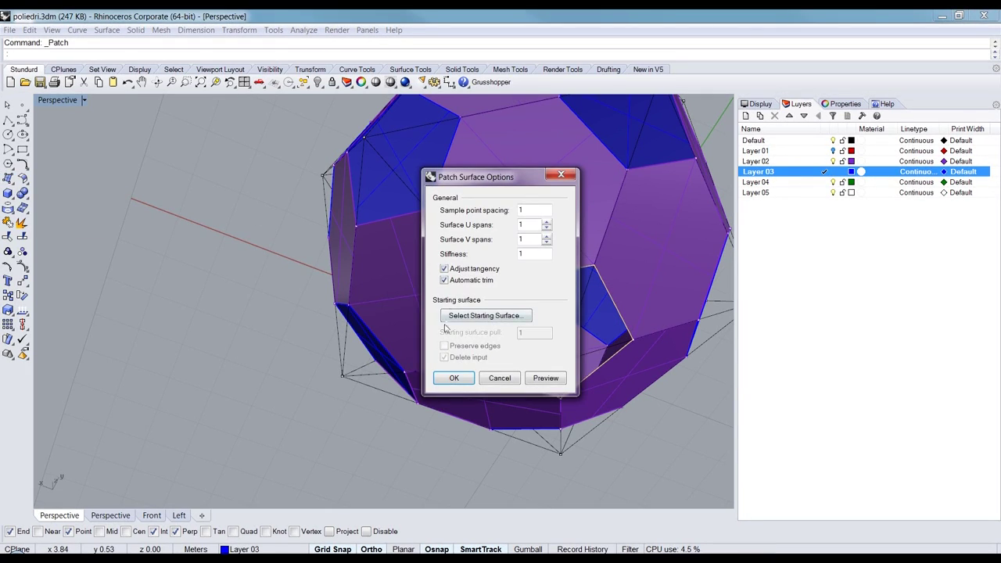
click(455, 378)
scroll(508, 213, down, 8)
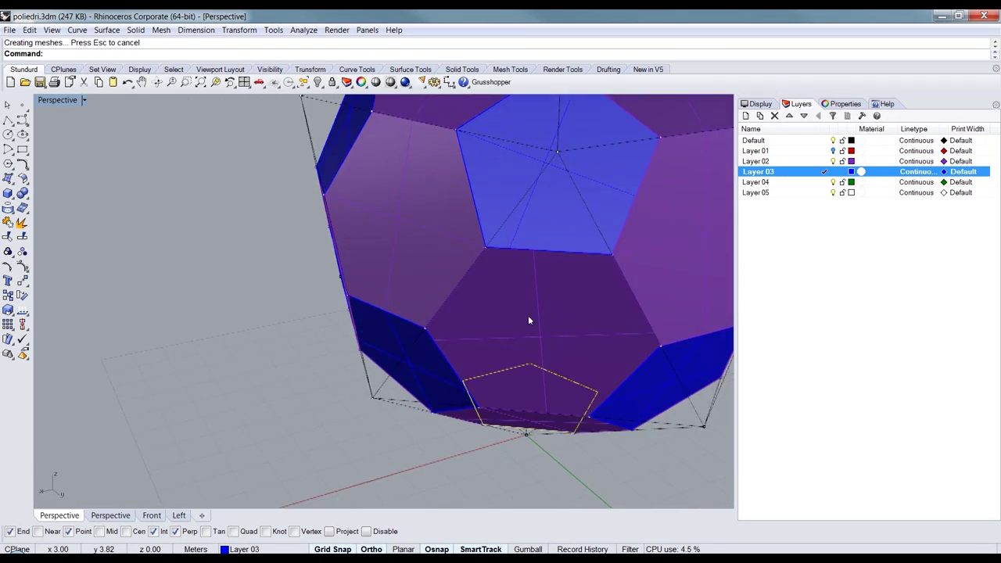
scroll(367, 218, up, 5)
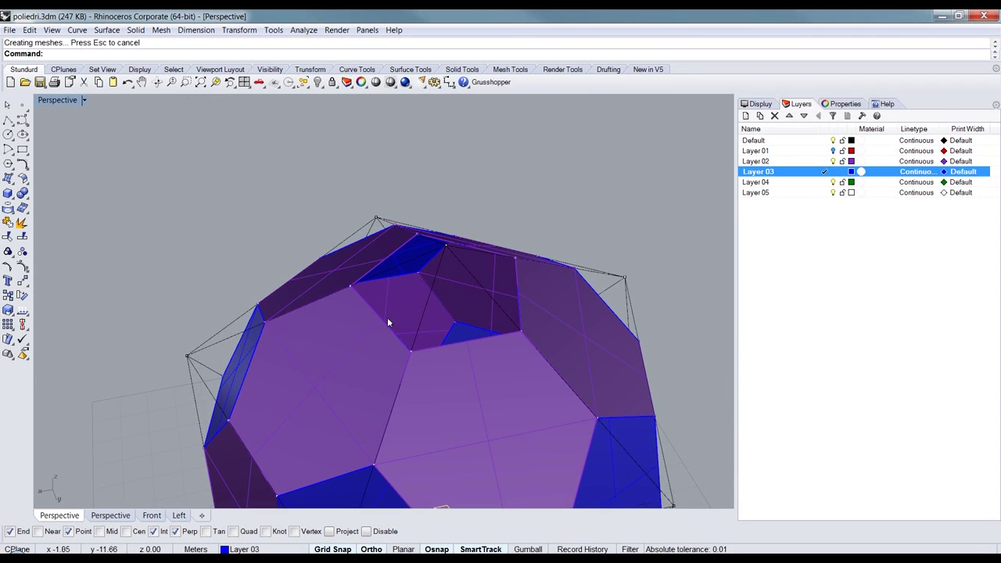
Step: Fill the top pentagon outline with a Patch surface using 1 U span and 1 V span
click(385, 320)
click(436, 360)
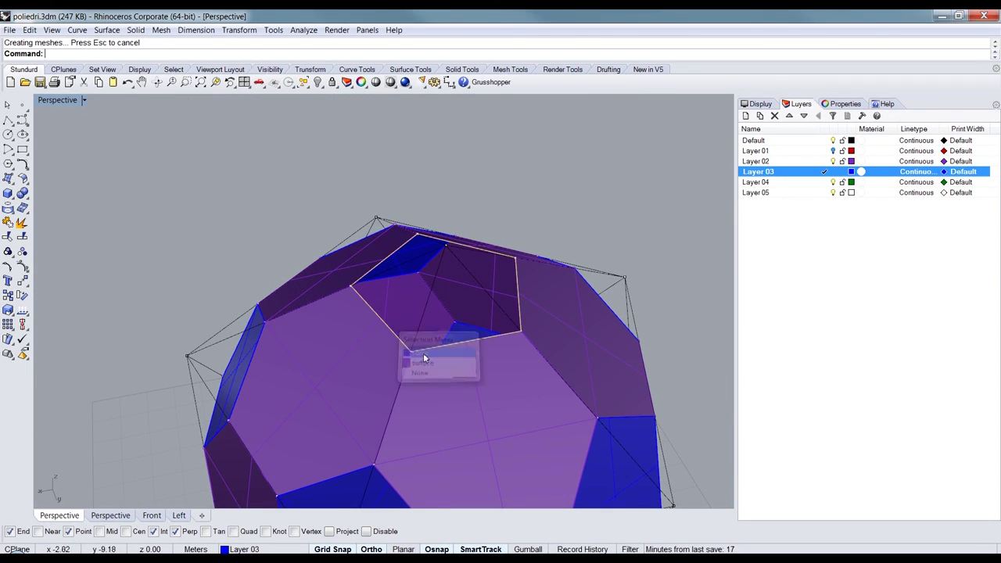
click(13, 182)
click(96, 184)
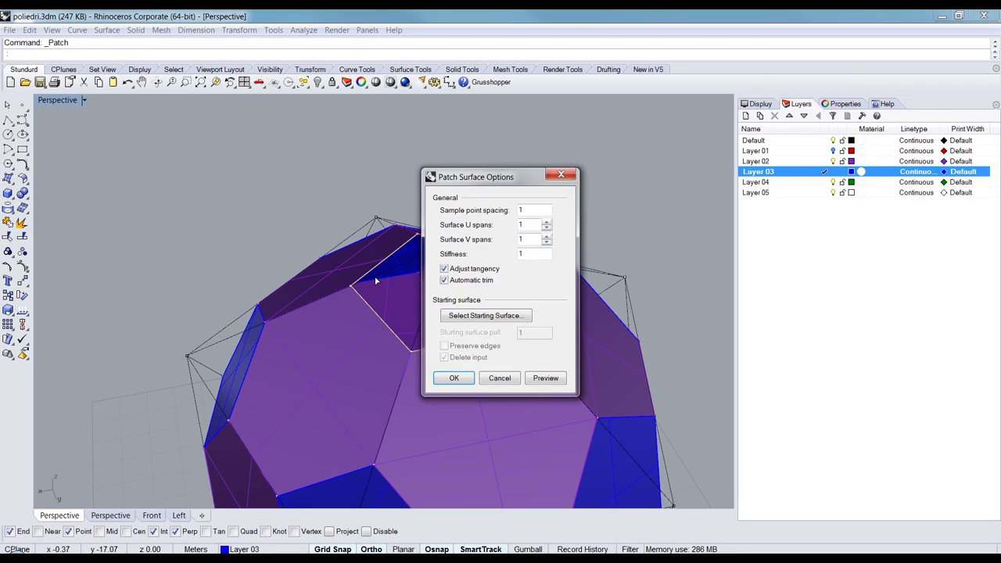
click(454, 380)
Step: Turn off the Default layer to hide the icosahedron's construction lines, and toggle Layer 02 off and back on
scroll(485, 281, down, 5)
right_drag(458, 260, 408, 270)
click(834, 141)
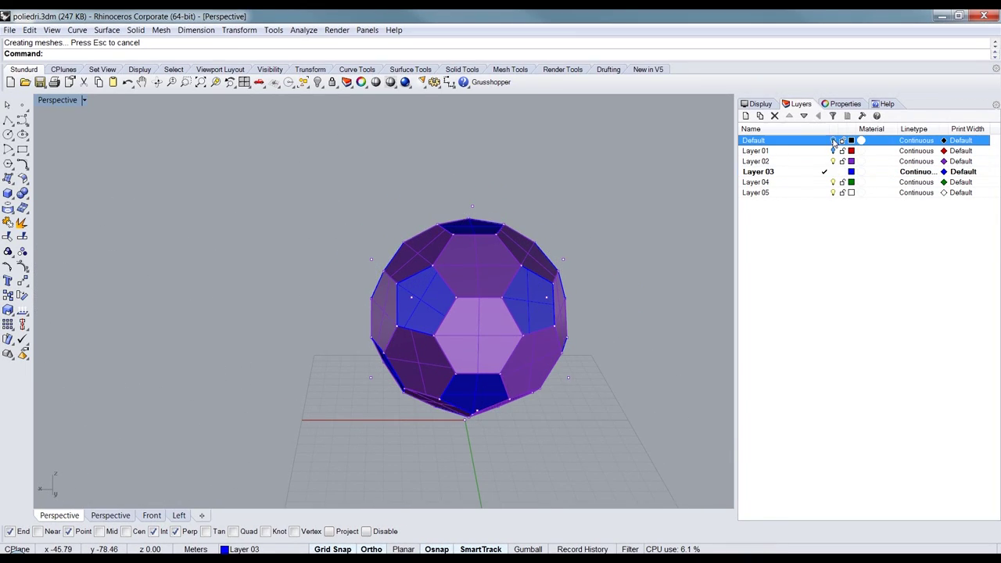
click(834, 161)
click(834, 161)
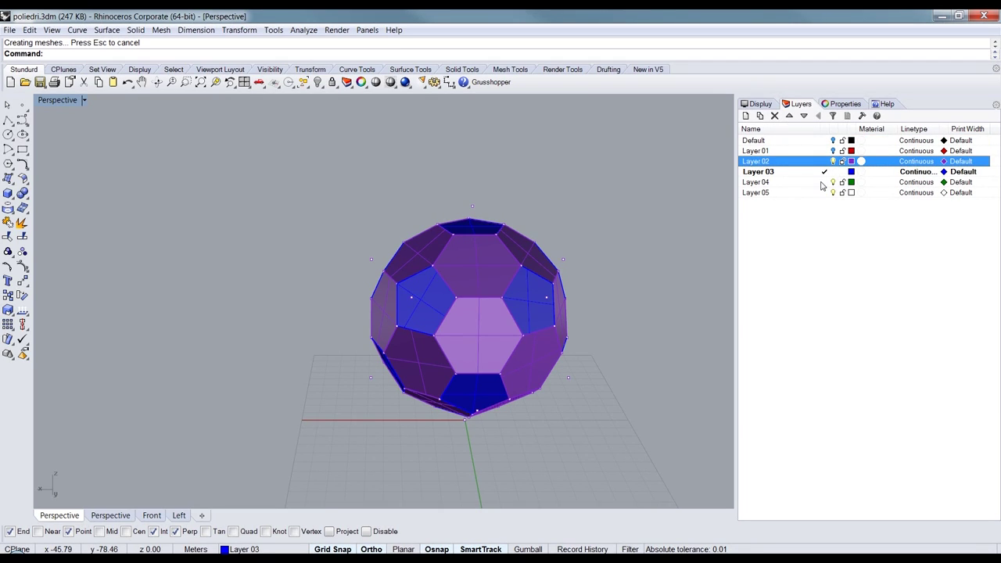
Step: Make Layer 04 the current layer, and toggle the visibility of Layer 03 off and back on
click(825, 183)
click(834, 171)
click(834, 172)
Step: Examine the pentagonal and hexagonal faces of the closed truncated icosahedron from several sides, near and far
right_drag(498, 221, 597, 284)
scroll(513, 245, up, 7)
right_drag(430, 262, 403, 296)
scroll(464, 219, down, 5)
scroll(443, 206, up, 8)
scroll(398, 317, down, 4)
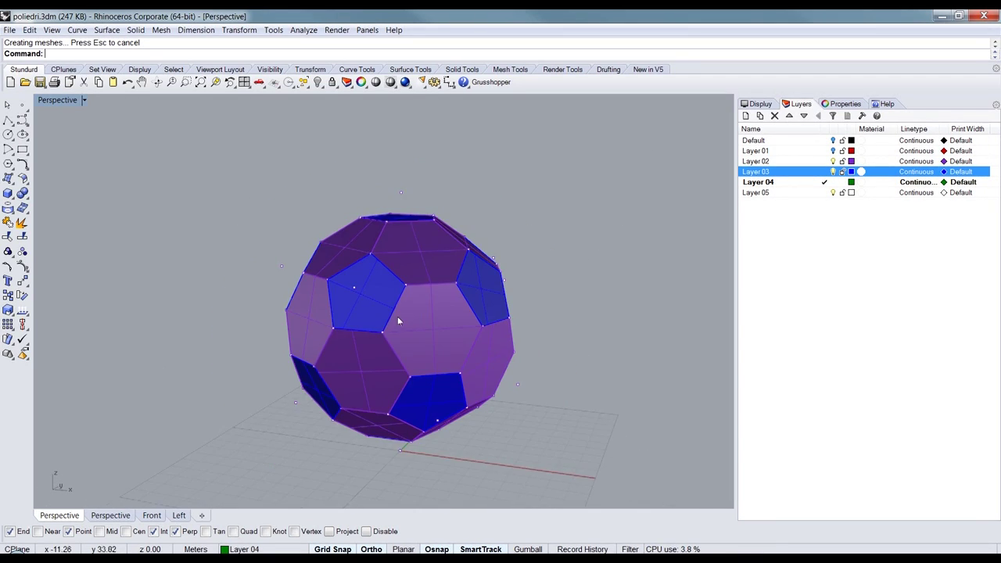
scroll(397, 321, up, 3)
right_drag(396, 332, 445, 309)
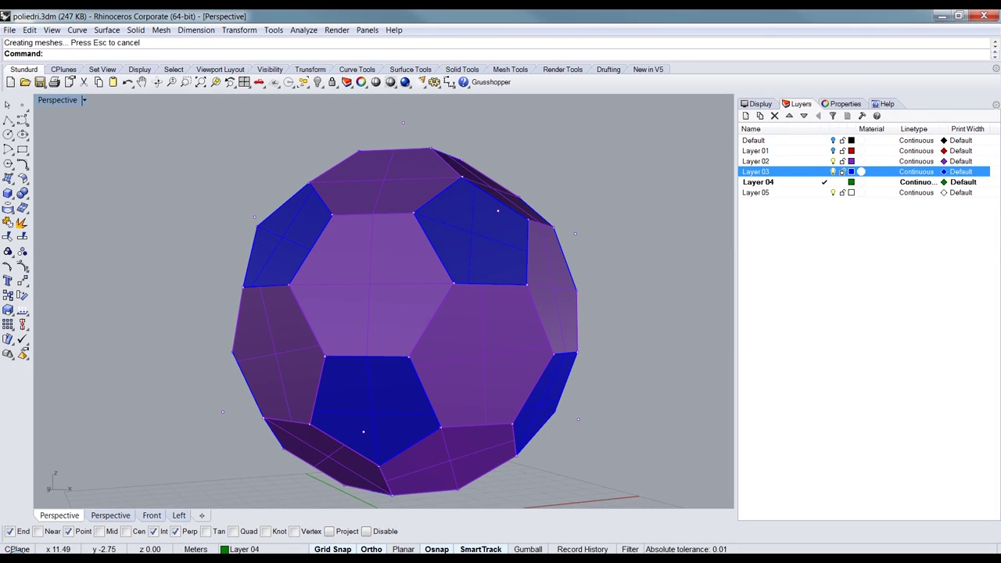